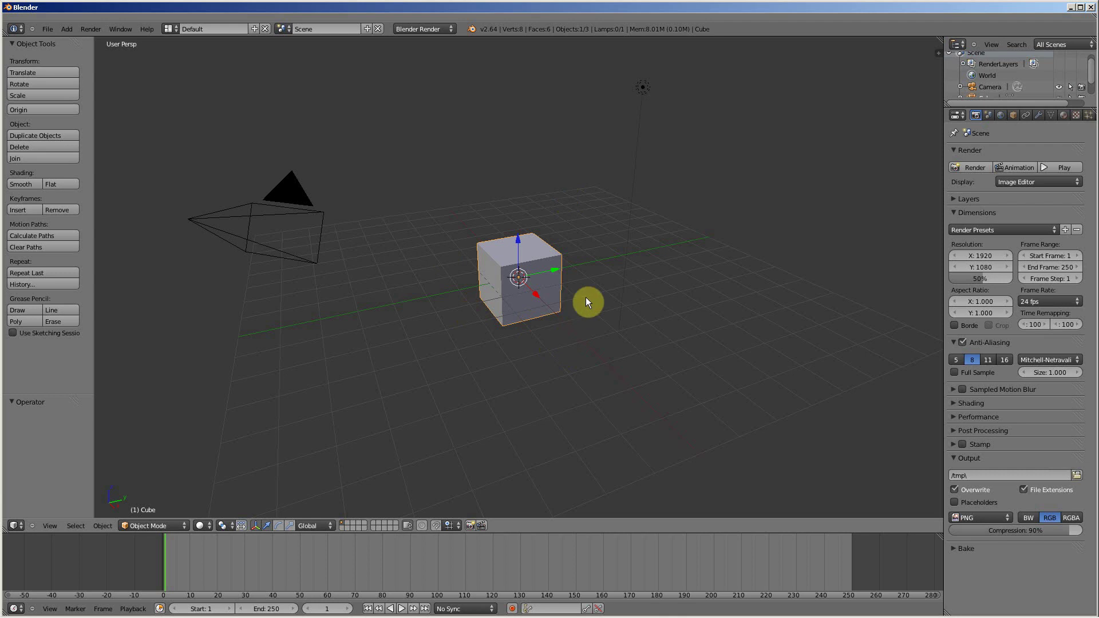
- Search the available operators for "add spher" and "add cube"
{"action": "key", "text": "space"}
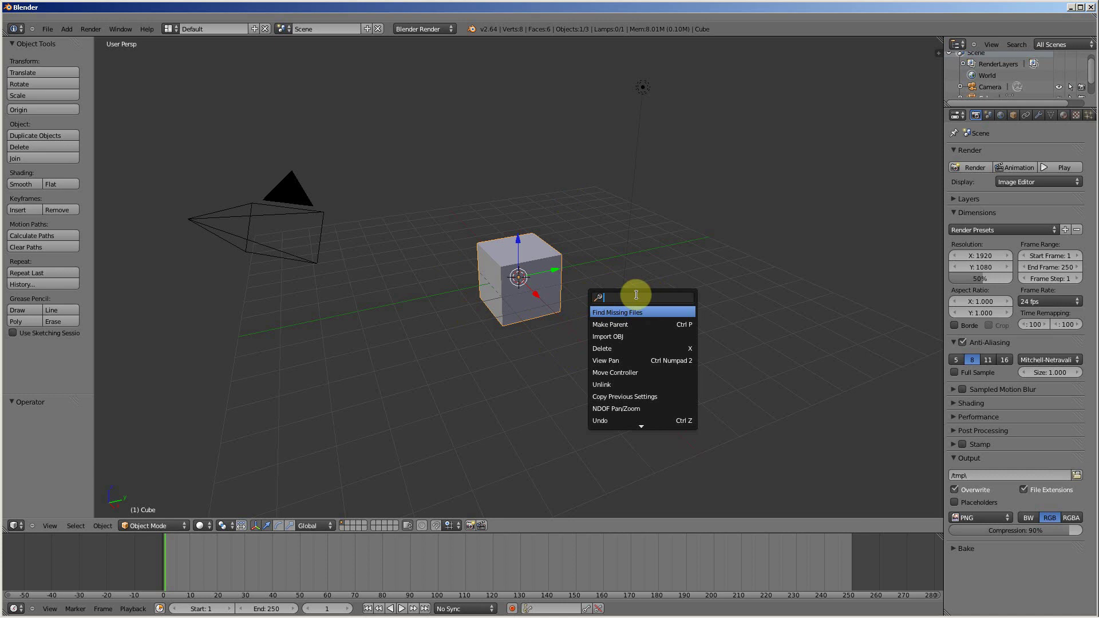
{"action": "type", "text": "add spher"}
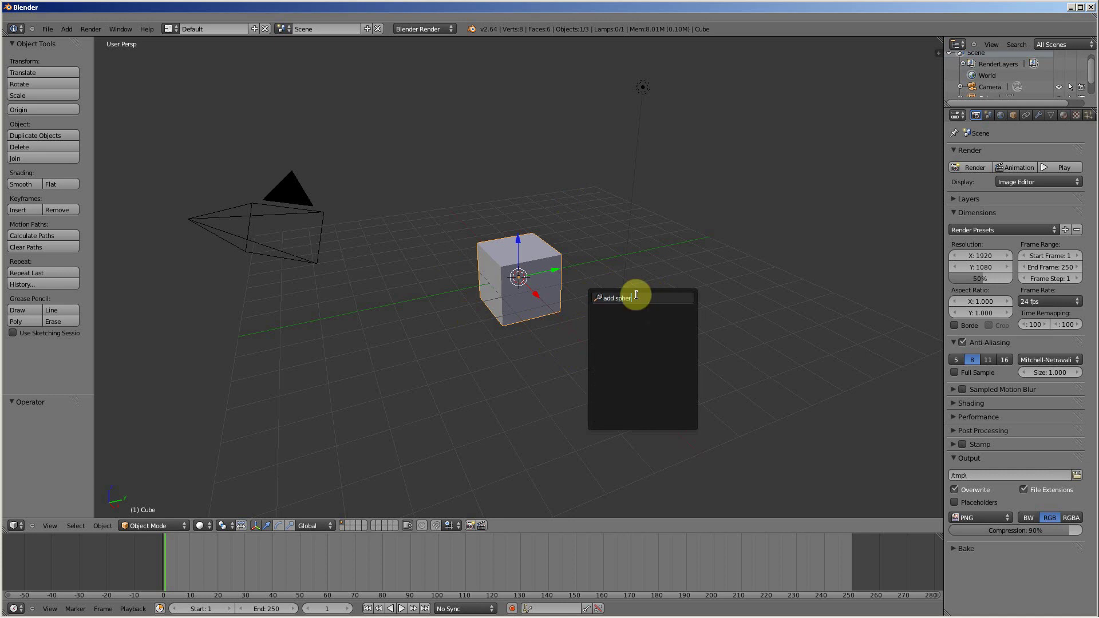
{"action": "key", "text": "BackSpace"}
{"action": "key", "text": "BackSpace"}
{"action": "key", "text": "BackSpace"}
{"action": "key", "text": "BackSpace"}
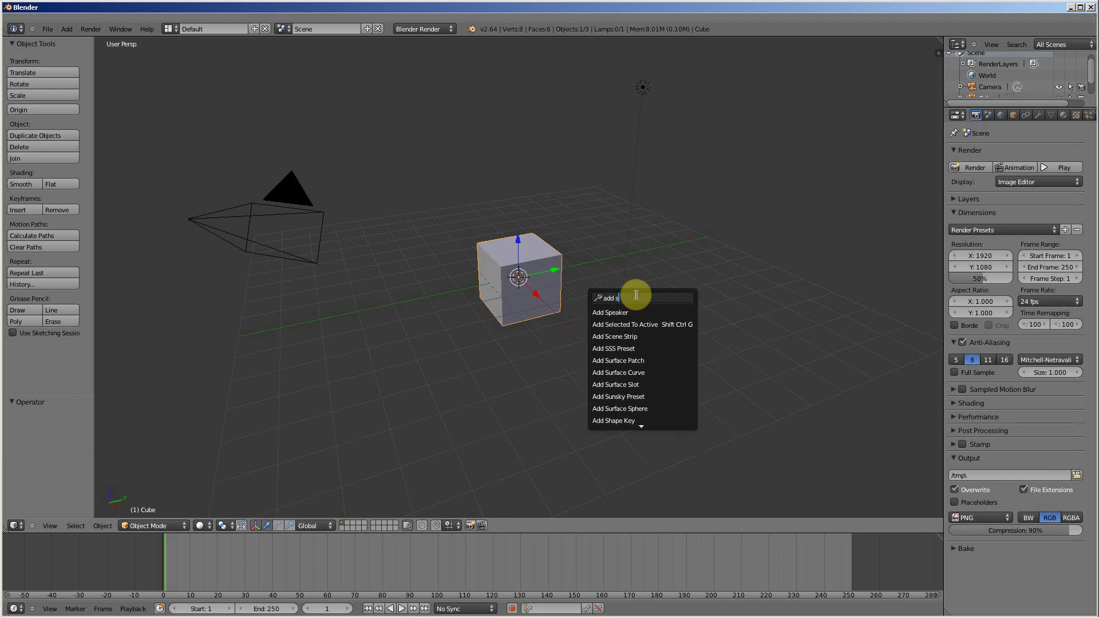
{"action": "type", "text": "cube"}
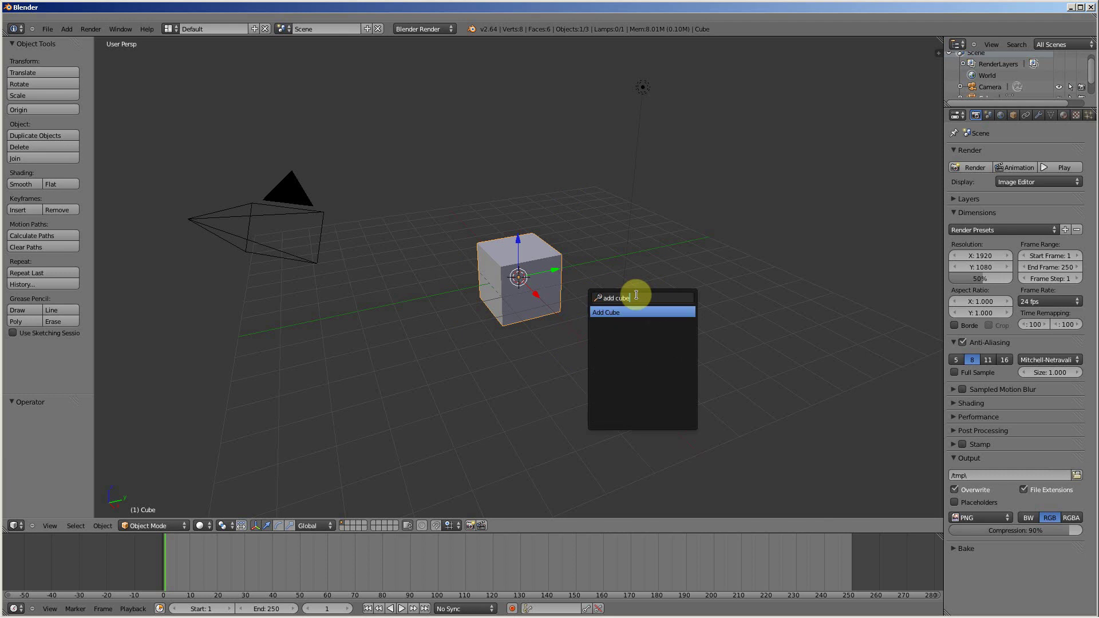
- Search the available operators for "sphere"
{"action": "key", "text": "BackSpace"}
{"action": "key", "text": "BackSpace"}
{"action": "key", "text": "BackSpace"}
{"action": "key", "text": "BackSpace"}
{"action": "key", "text": "BackSpace"}
{"action": "key", "text": "BackSpace"}
{"action": "key", "text": "BackSpace"}
{"action": "key", "text": "BackSpace"}
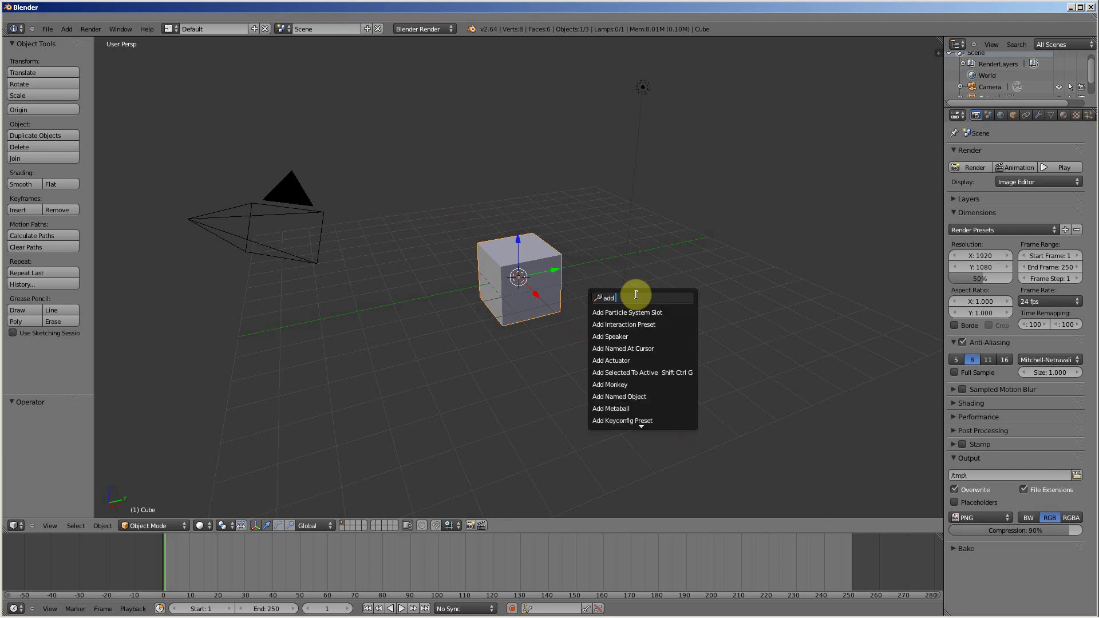
{"action": "type", "text": "s"}
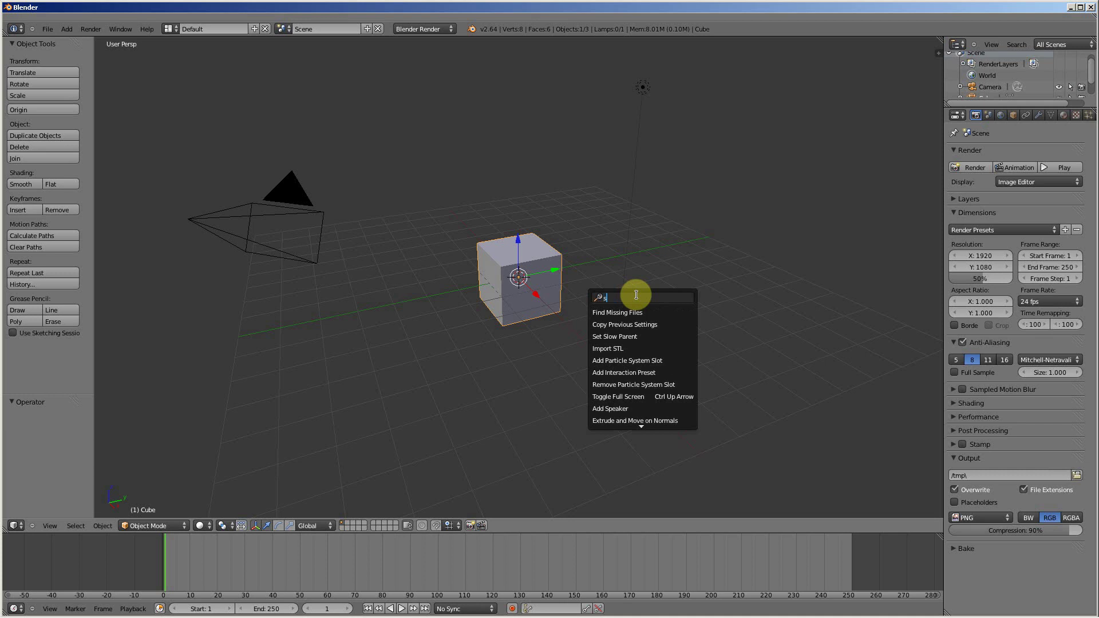
{"action": "type", "text": "phere"}
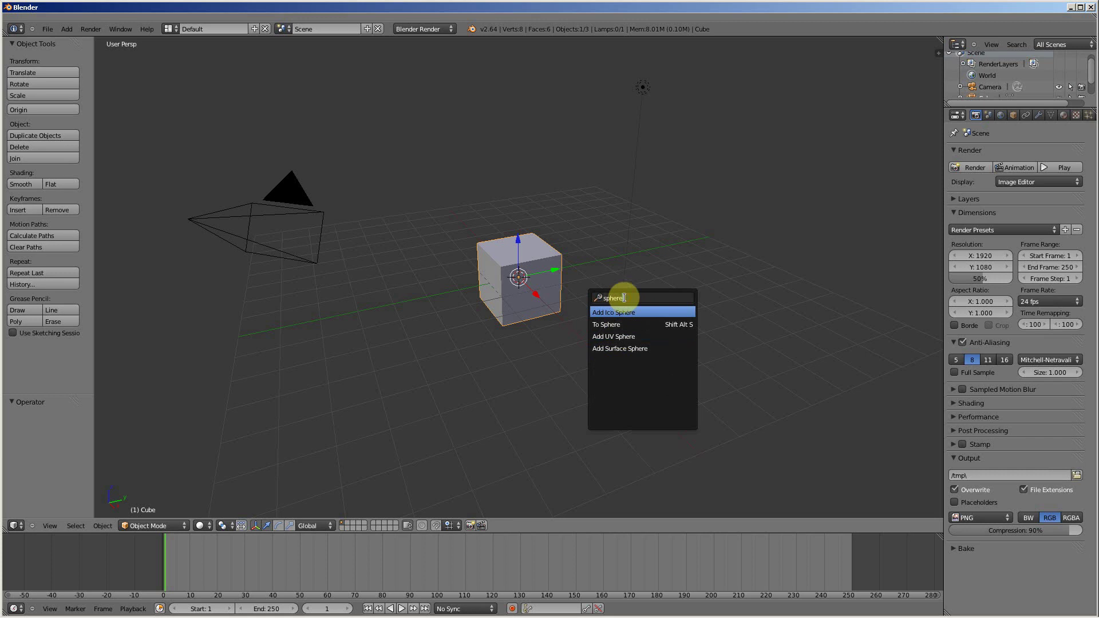
{"action": "key", "text": "BackSpace"}
{"action": "key", "text": "BackSpace"}
{"action": "key", "text": "BackSpace"}
{"action": "key", "text": "BackSpace"}
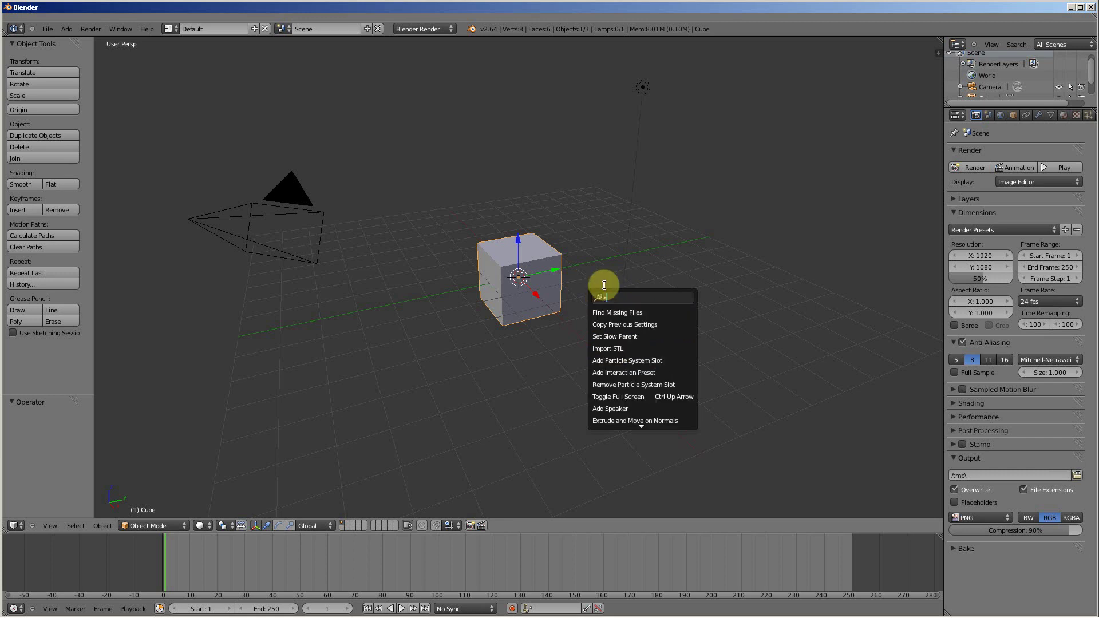
{"action": "type", "text": "here"}
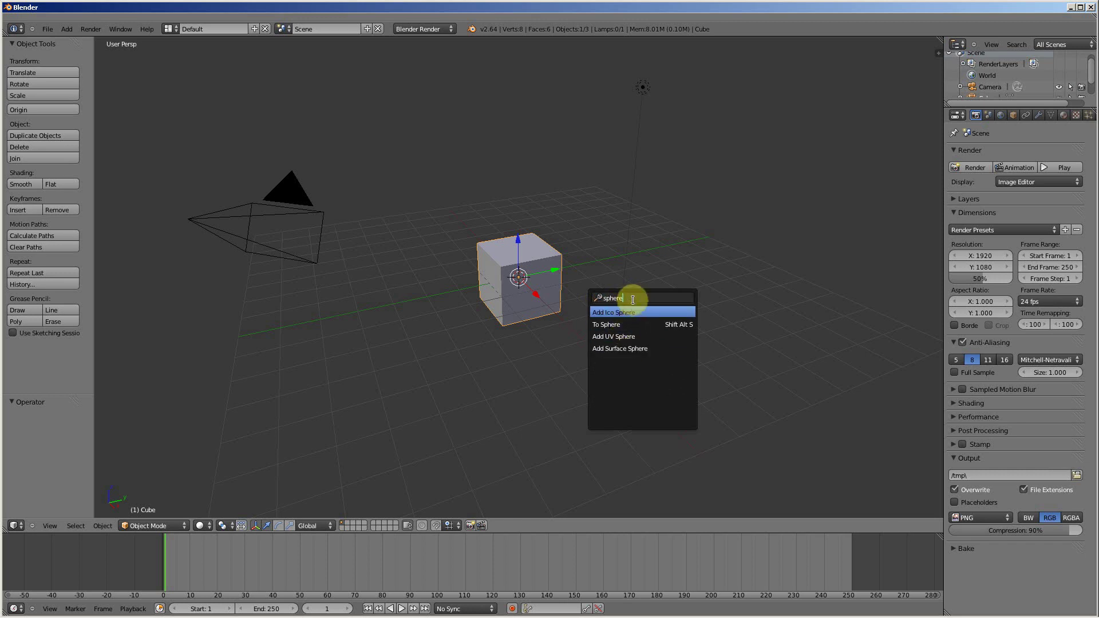
- Add a cylinder through the operator search and move it about 4.9 units along the Y axis
{"action": "left_click_drag", "start_coordinate": [627, 298], "coordinate": [593, 299]}
{"action": "key", "text": "BackSpace"}
{"action": "type", "text": "cylin"}
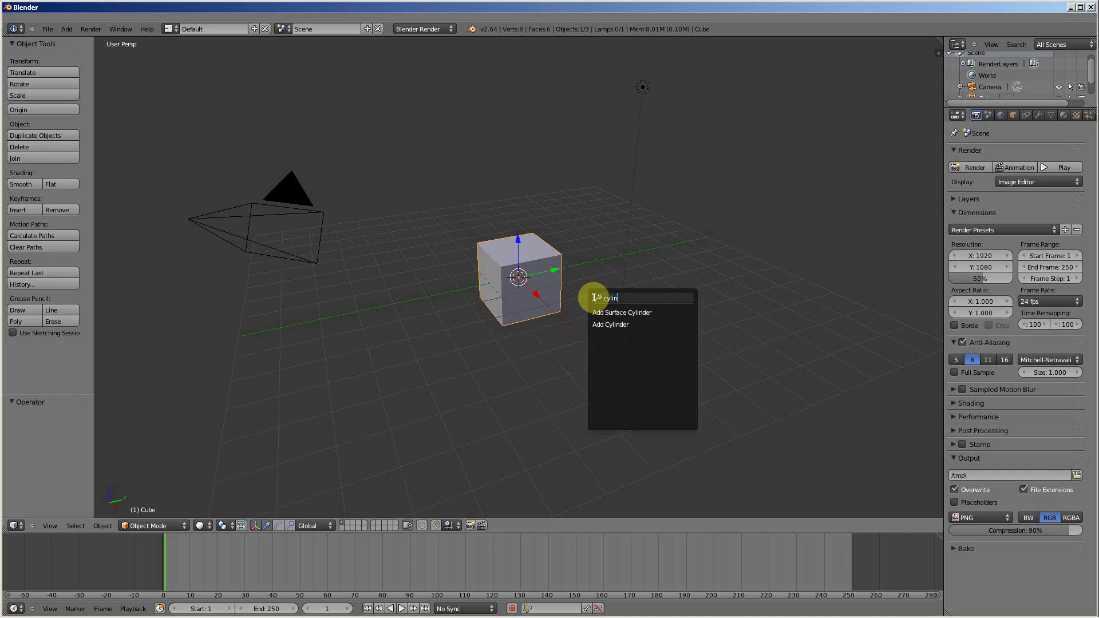
{"action": "type", "text": "dr"}
{"action": "key", "text": "BackSpace"}
{"action": "left_click", "coordinate": [620, 324]}
{"action": "left_click_drag", "start_coordinate": [544, 277], "coordinate": [658, 235]}
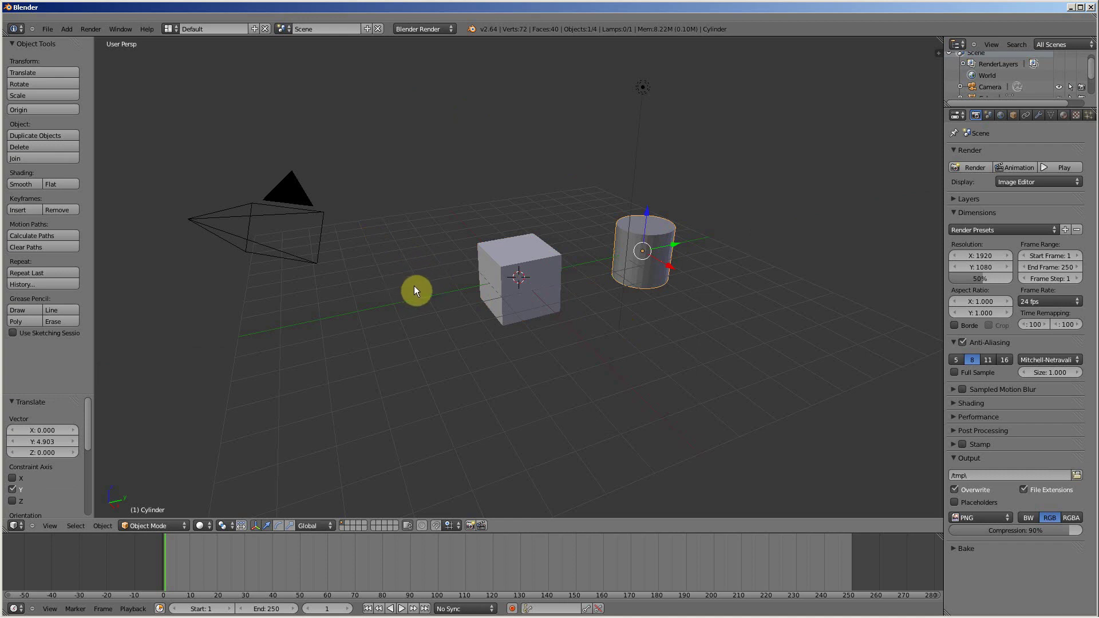
{"action": "key", "text": "shift+a"}
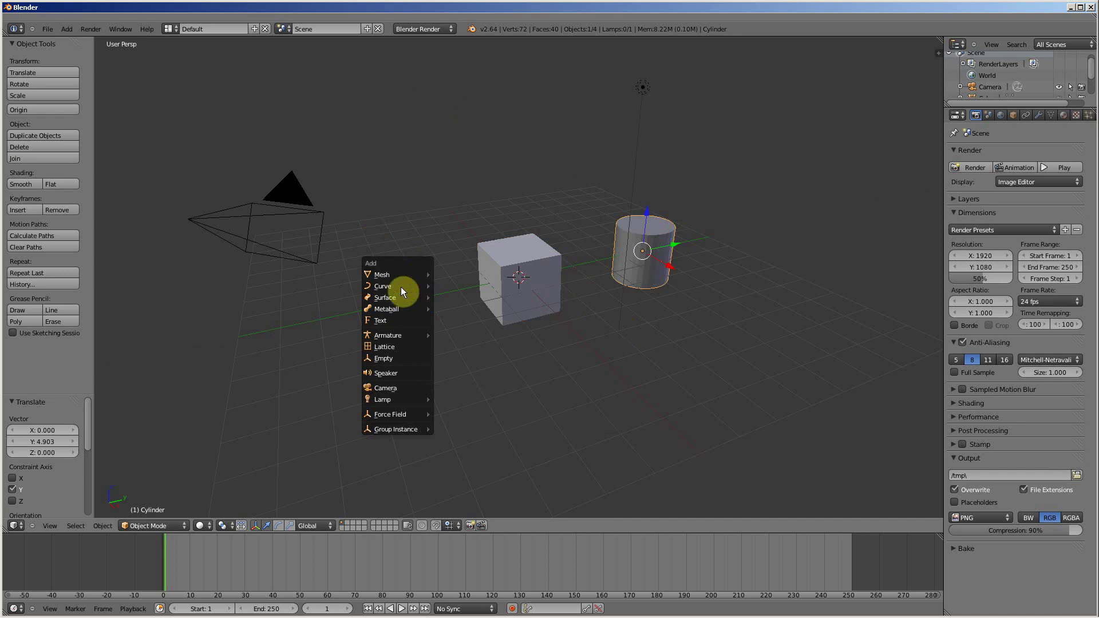
{"action": "mouse_move", "coordinate": [404, 276]}
{"action": "key", "text": "Escape"}
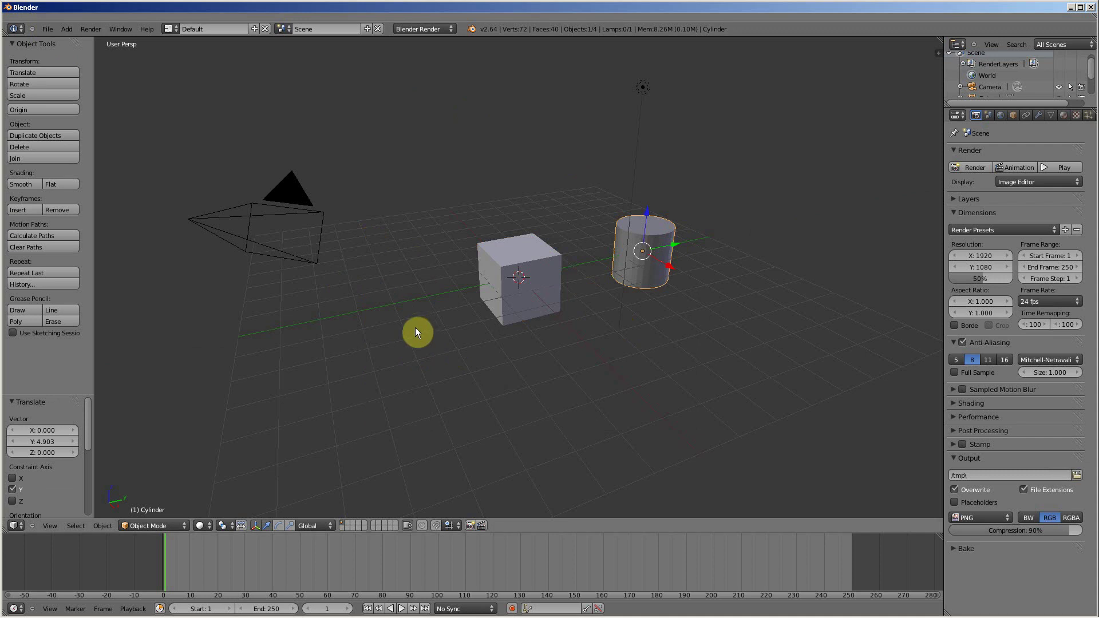
{"action": "key", "text": "space"}
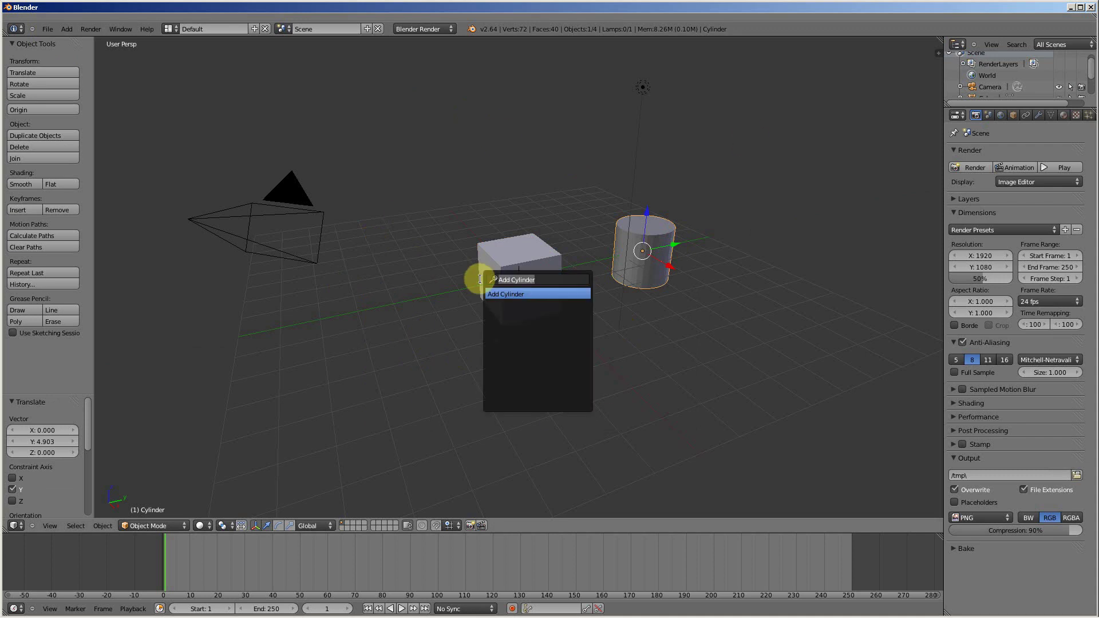
- Find the Dynamic Spacebar Menu add-on in the user preferences by searching "dynamic" and expand its details
{"action": "left_click", "coordinate": [47, 28]}
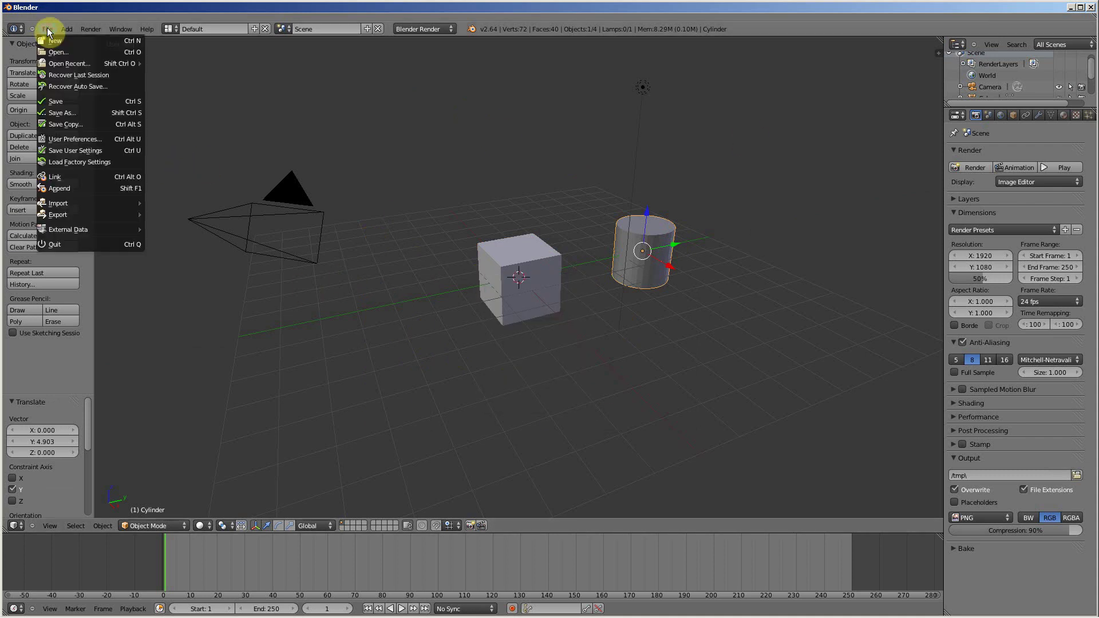
{"action": "left_click", "coordinate": [96, 139]}
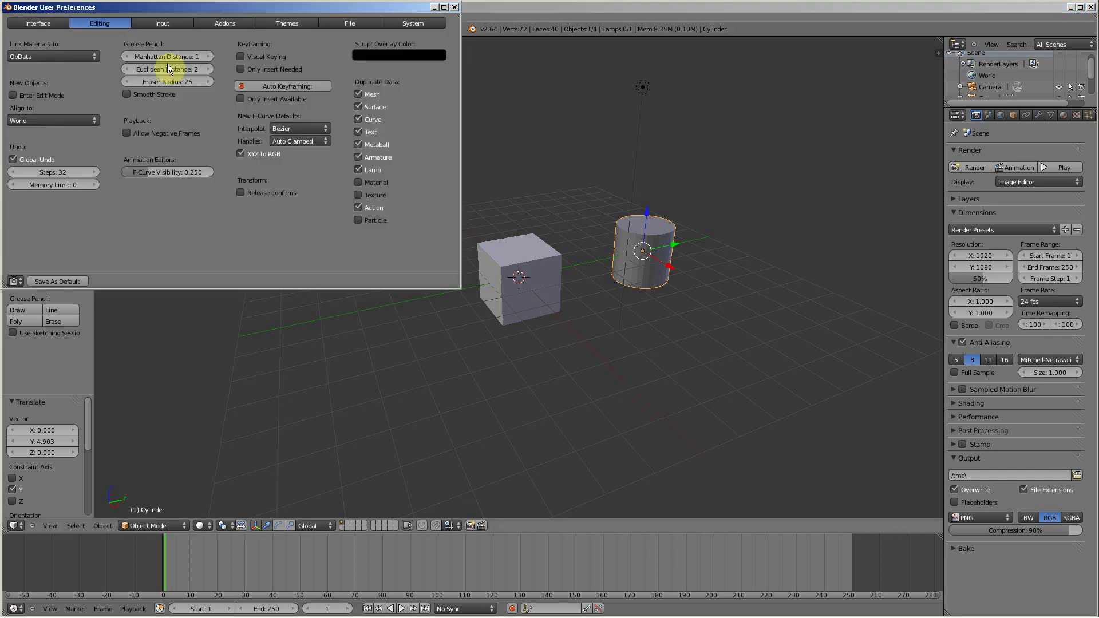
{"action": "left_click", "coordinate": [225, 24]}
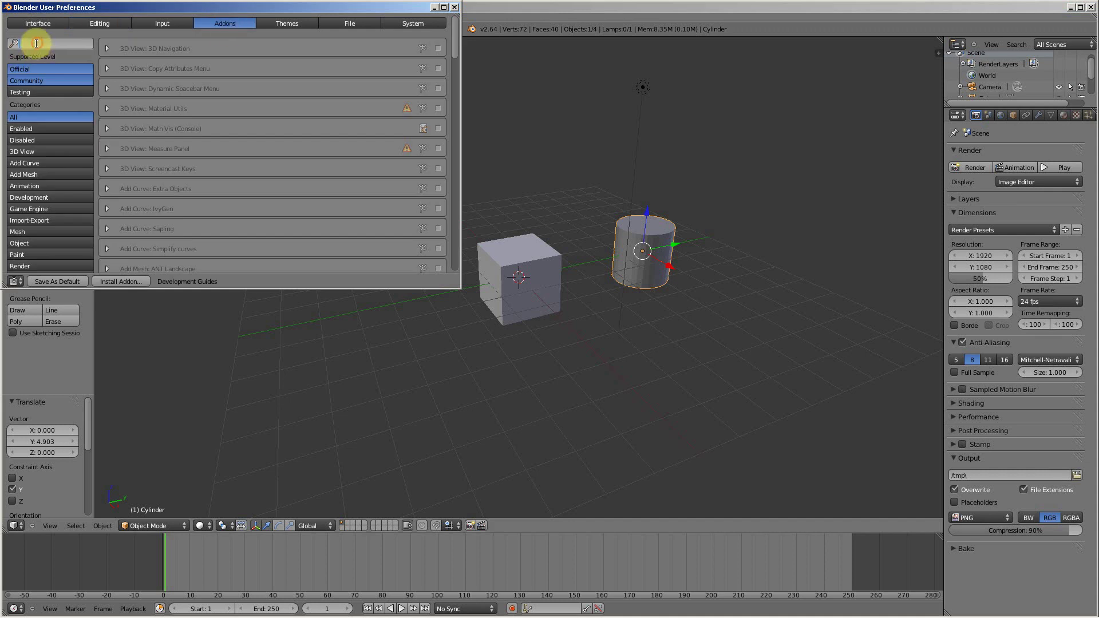
{"action": "type", "text": "dynamic"}
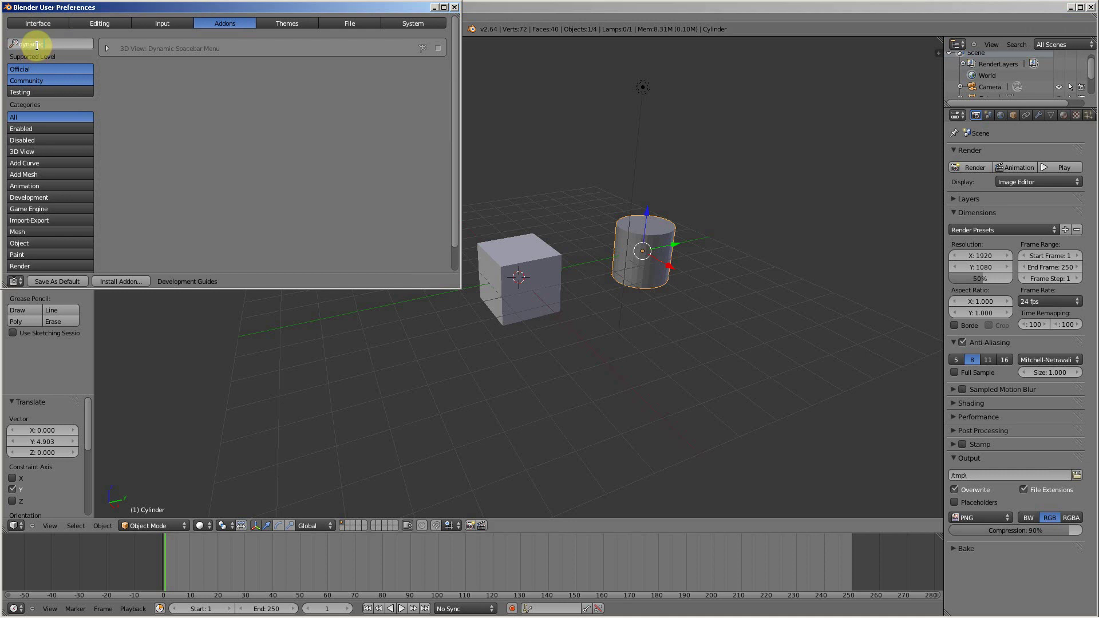
{"action": "left_click", "coordinate": [184, 50]}
{"action": "left_click", "coordinate": [108, 48]}
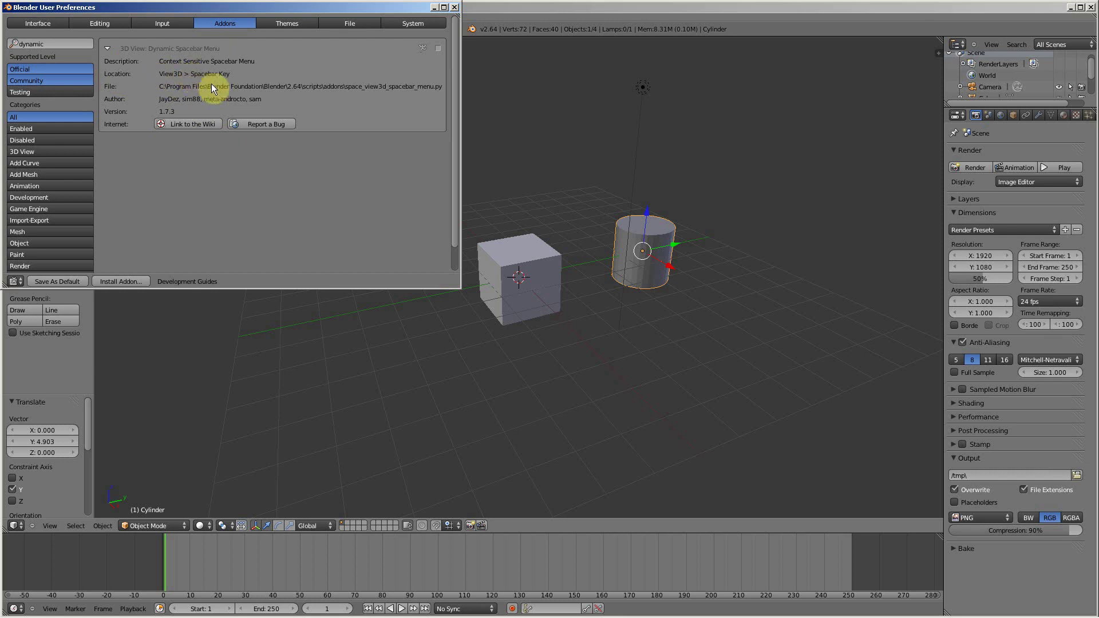
- Enable the Dynamic Spacebar Menu add-on and save the preferences as default
{"action": "left_click", "coordinate": [438, 49]}
{"action": "left_click", "coordinate": [38, 280]}
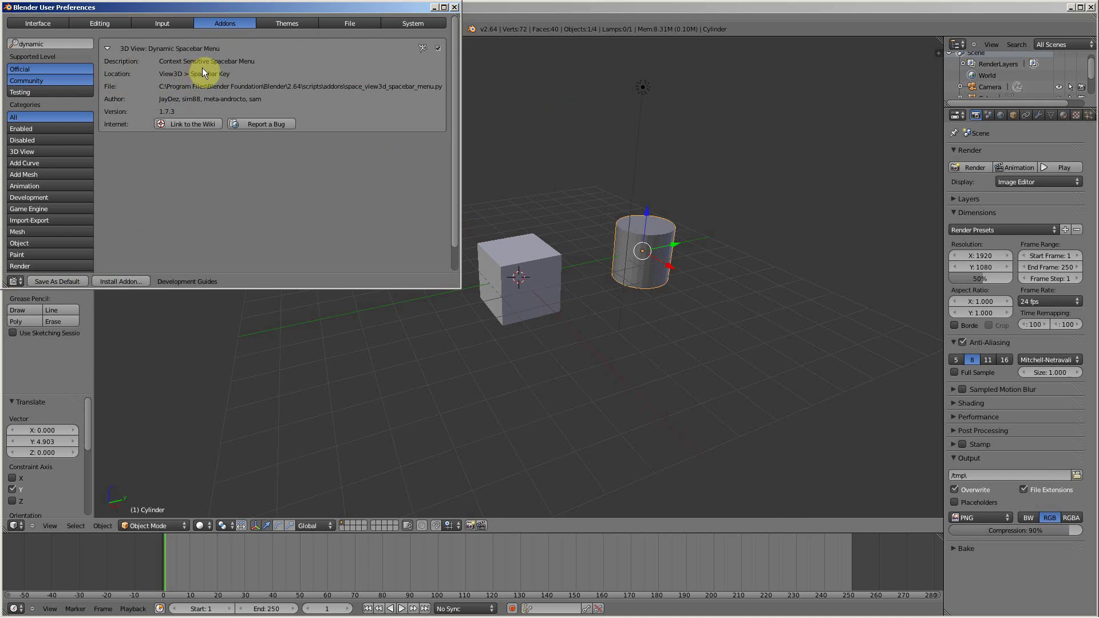
{"action": "left_click", "coordinate": [82, 282]}
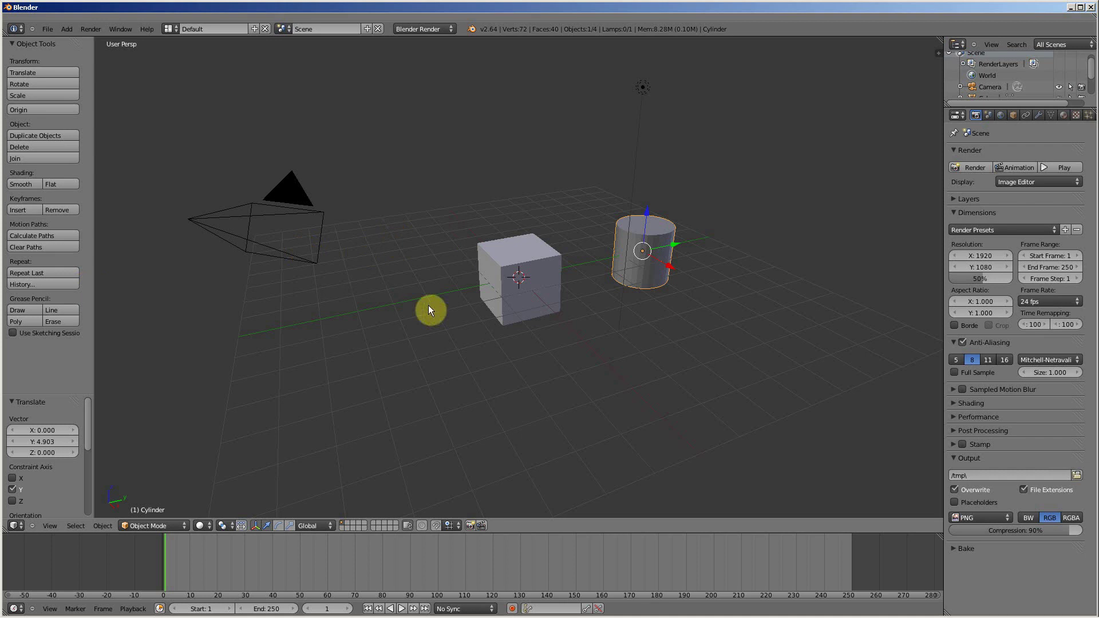
- Try the operator search offered by the Dynamic Spacebar Menu and dismiss it without running anything
{"action": "key", "text": "space"}
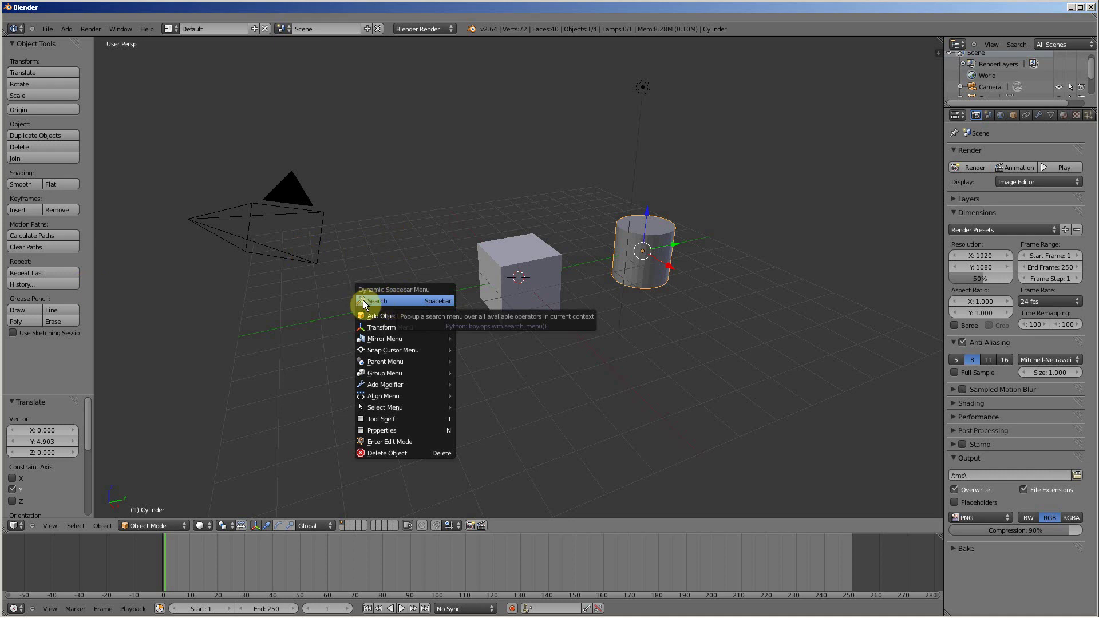
{"action": "left_click", "coordinate": [387, 301]}
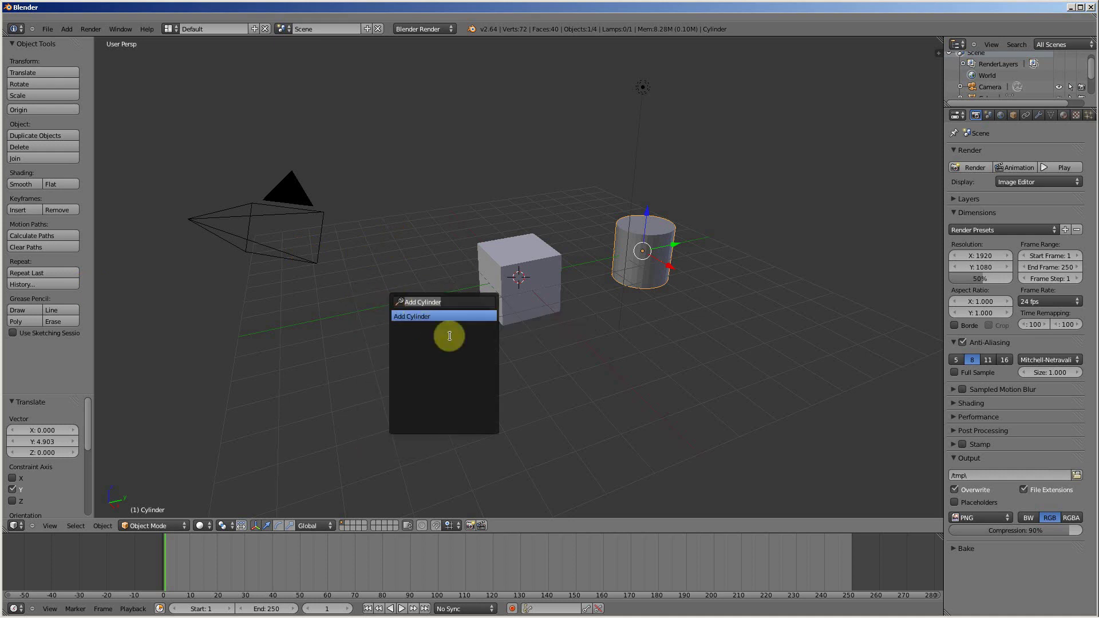
{"action": "key", "text": "Escape"}
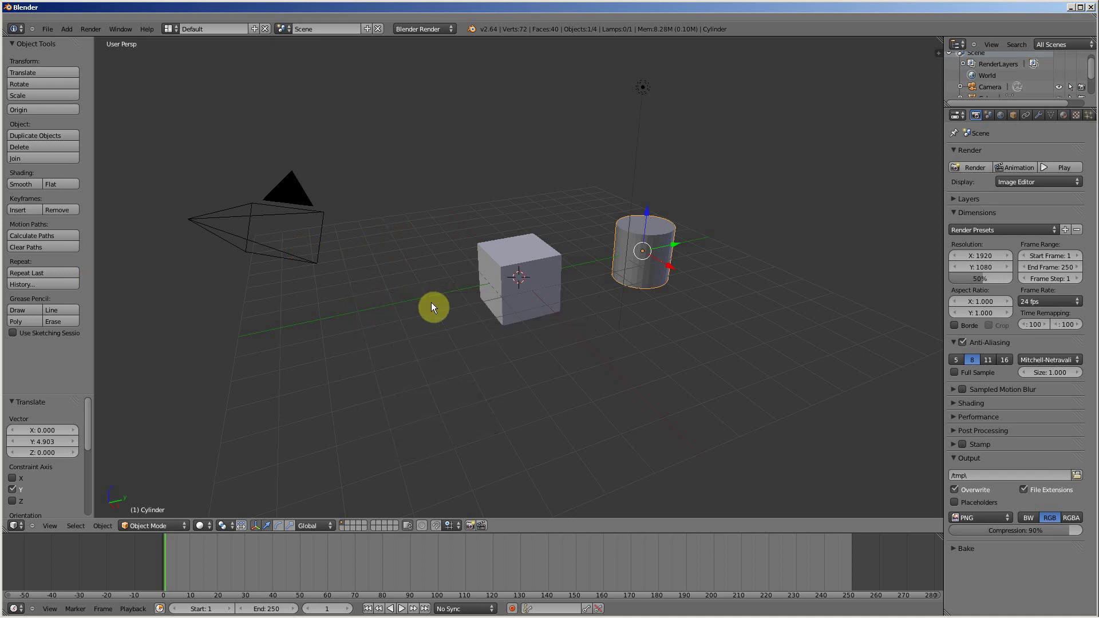
{"action": "key", "text": "space"}
{"action": "left_click", "coordinate": [405, 268]}
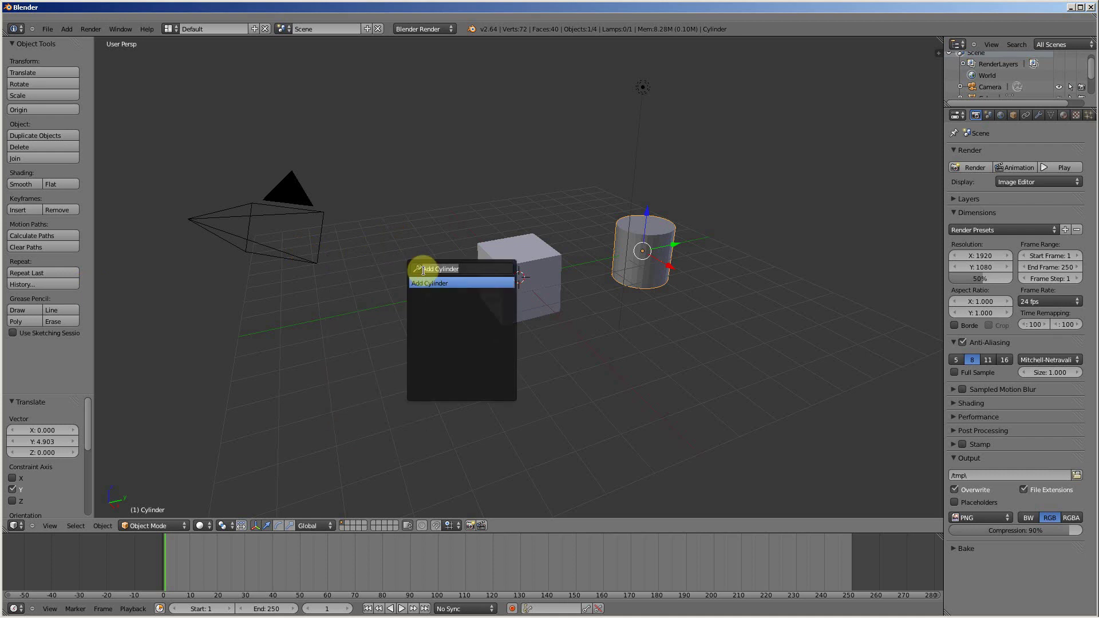
{"action": "left_click", "coordinate": [534, 130]}
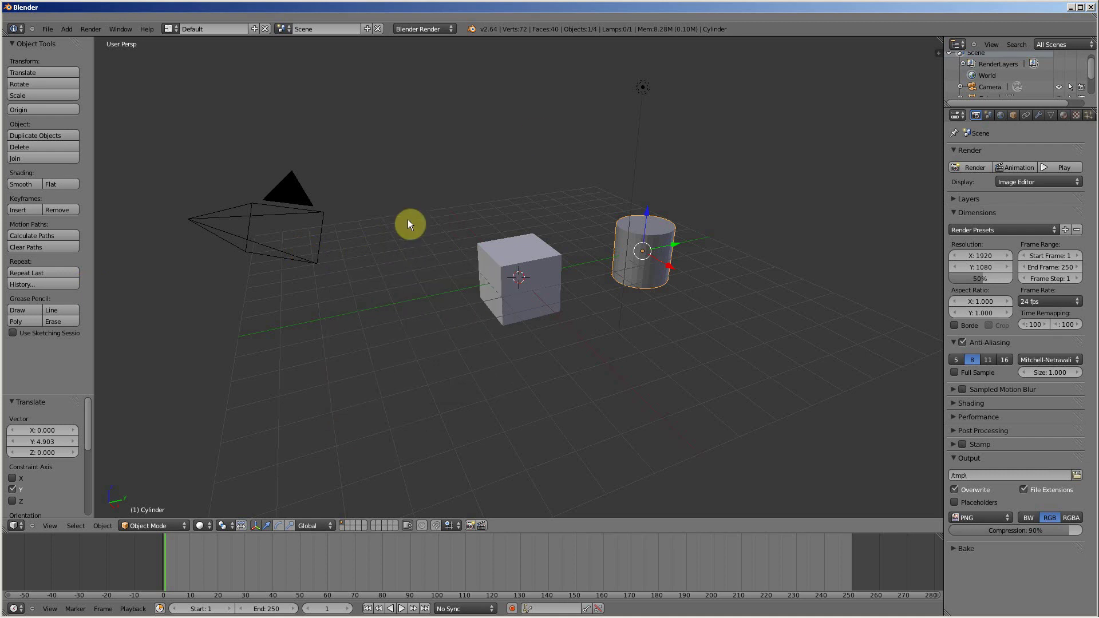
- Compare the Dynamic Spacebar Menu's options for adding objects with those of the regular Add commands
{"action": "key", "text": "space"}
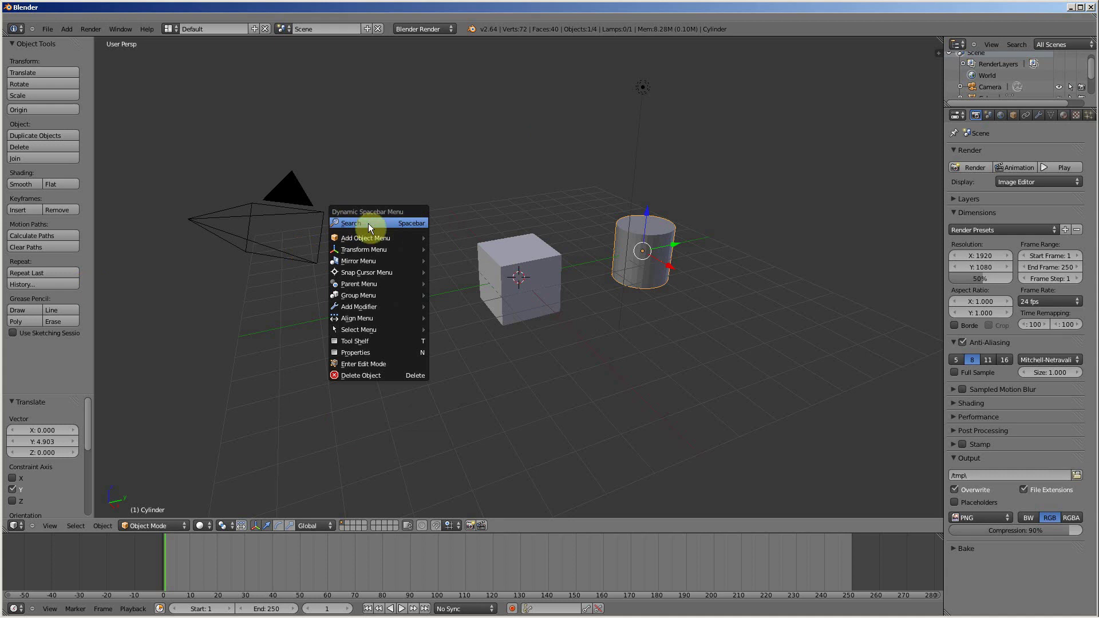
{"action": "mouse_move", "coordinate": [373, 239]}
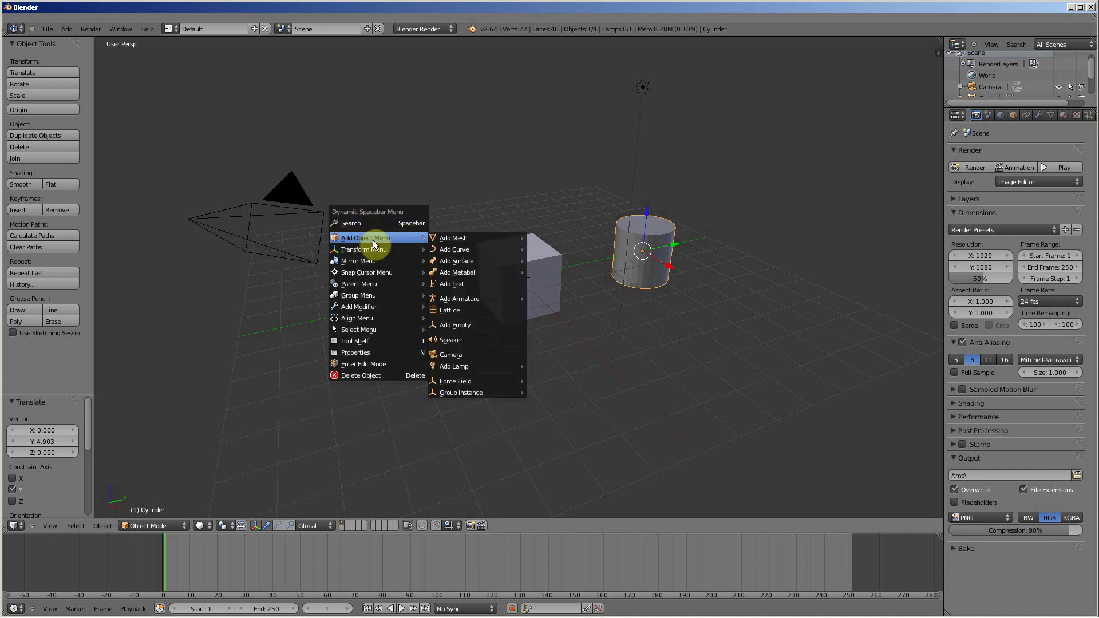
{"action": "mouse_move", "coordinate": [461, 239]}
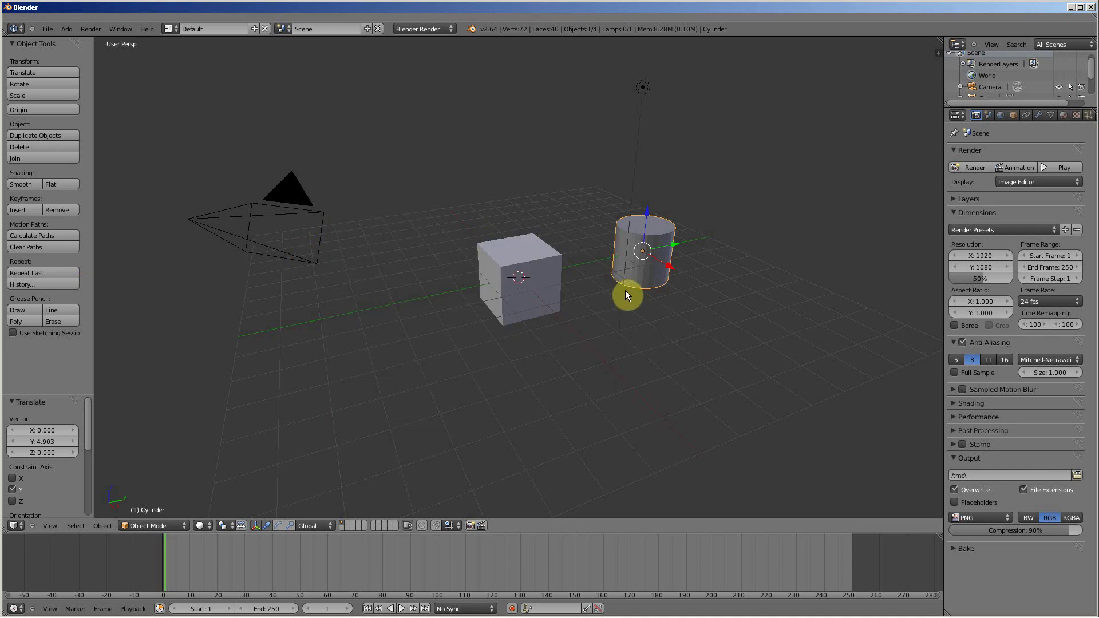
{"action": "key", "text": "shift+a"}
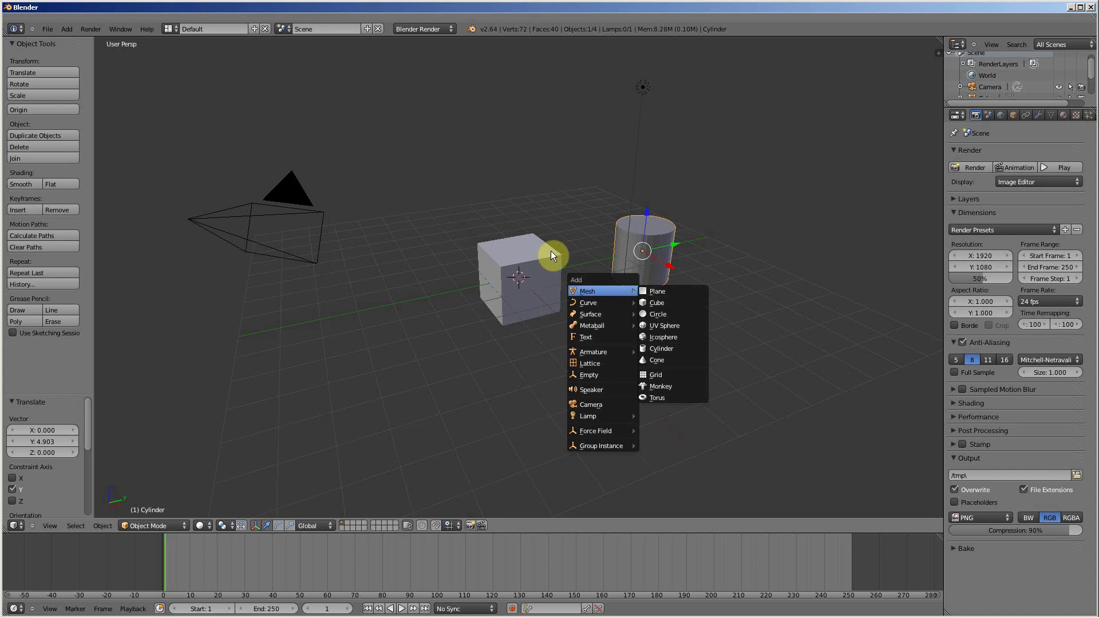
{"action": "left_click", "coordinate": [66, 28]}
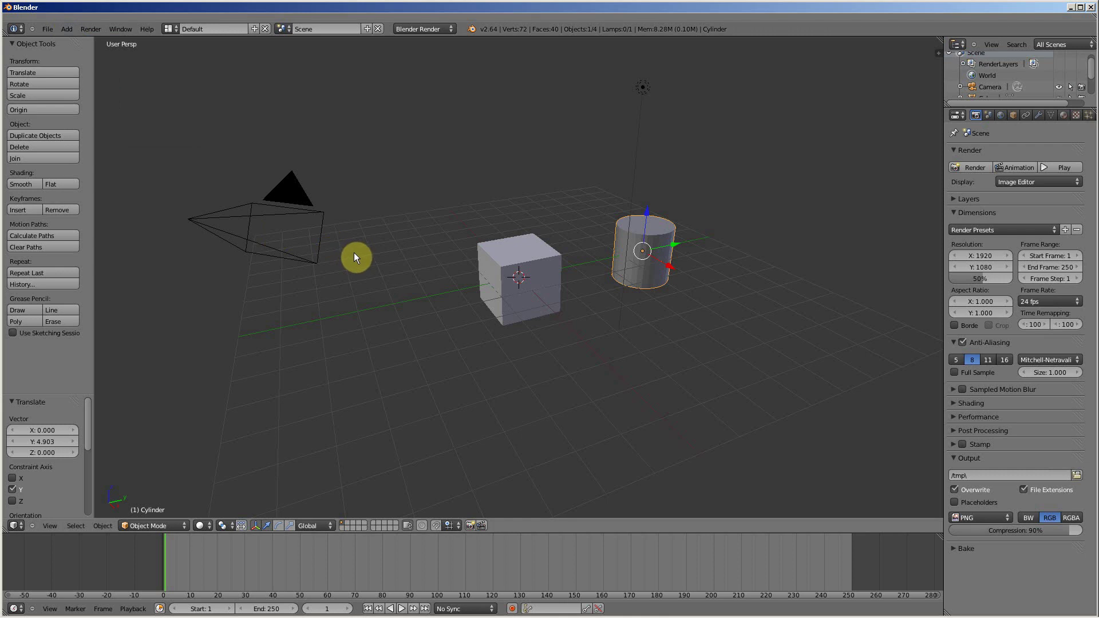
{"action": "key", "text": "space"}
{"action": "mouse_move", "coordinate": [347, 280]}
- Place the 3D cursor between the camera and the original cube, at about X -1.5, Y -4.4, Z -0.8, and add a cube there
{"action": "left_click", "coordinate": [376, 307]}
{"action": "key", "text": "shift+a"}
{"action": "mouse_move", "coordinate": [378, 305]}
{"action": "left_click", "coordinate": [400, 320]}
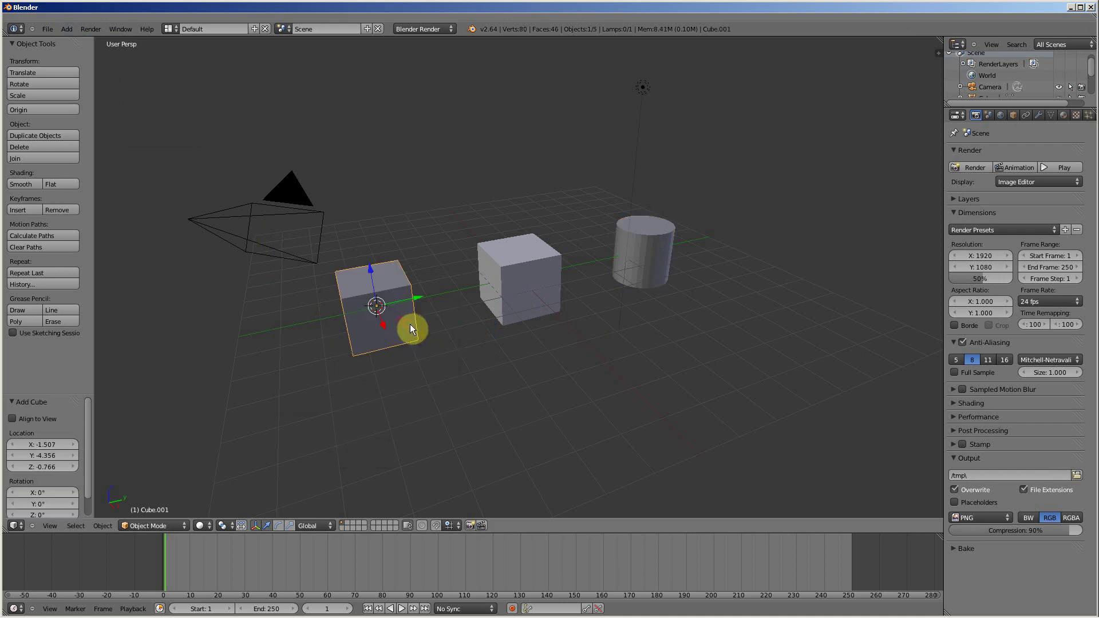
- Place the 3D cursor in the empty area just in front of the original cube and add a cone mesh there
{"action": "left_click", "coordinate": [569, 369]}
{"action": "key", "text": "shift+a"}
{"action": "mouse_move", "coordinate": [576, 353]}
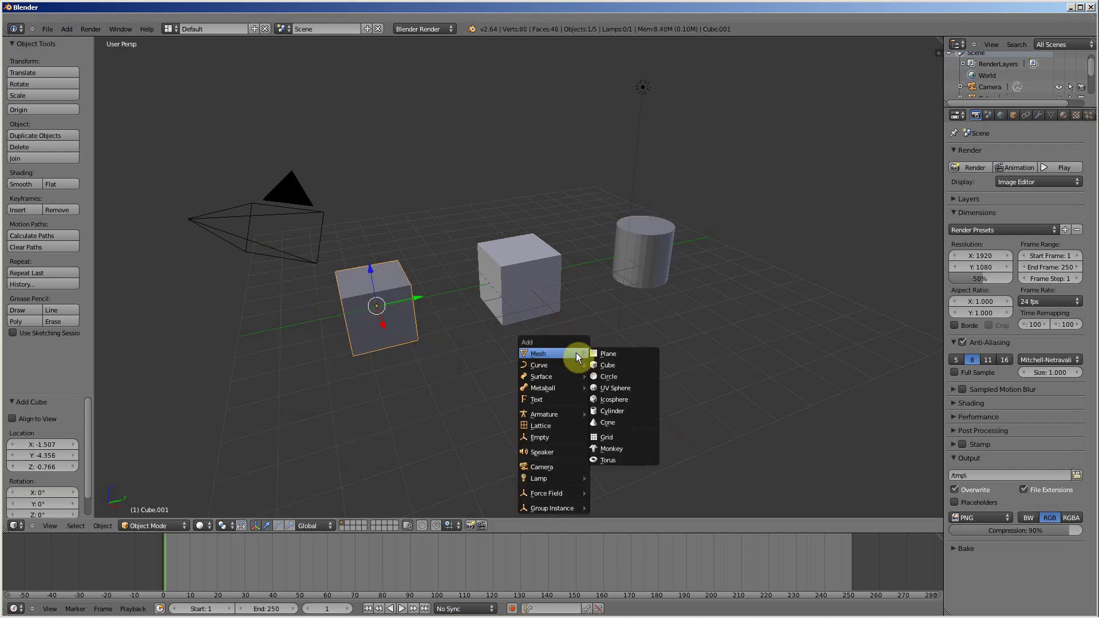
{"action": "left_click", "coordinate": [613, 420]}
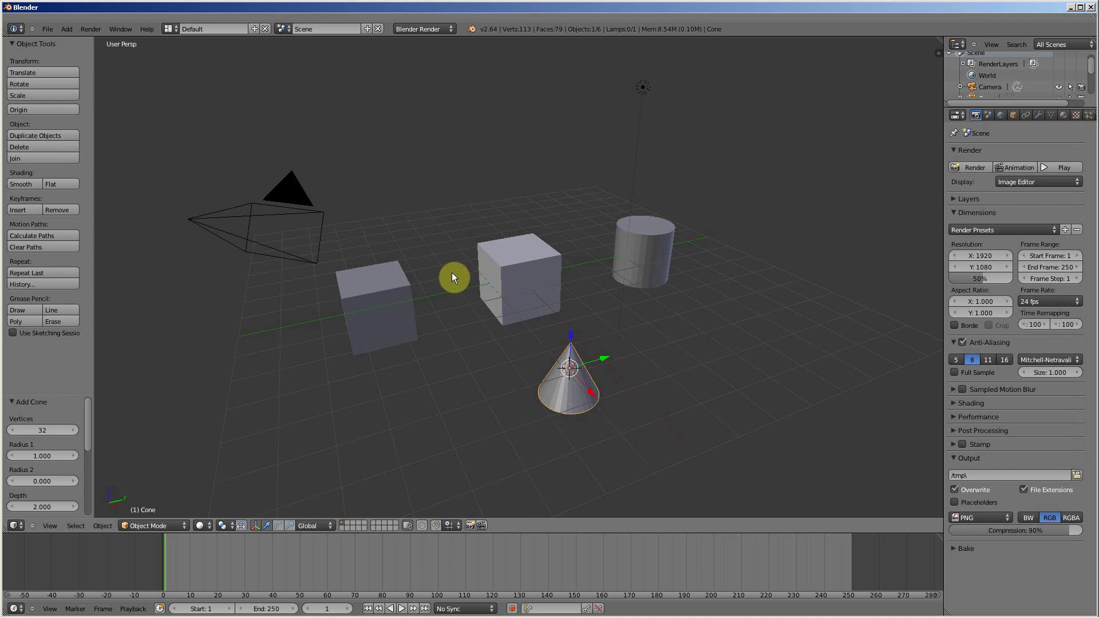
- Add a Subdivision Surface modifier to the cone from the Dynamic Spacebar Menu
{"action": "key", "text": "space"}
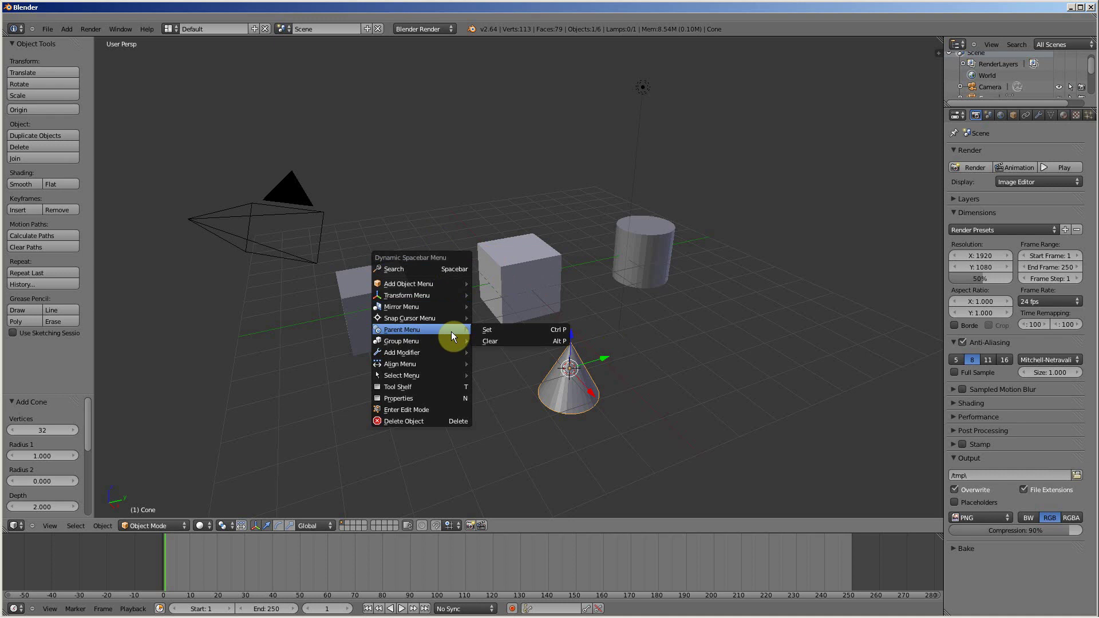
{"action": "mouse_move", "coordinate": [445, 341]}
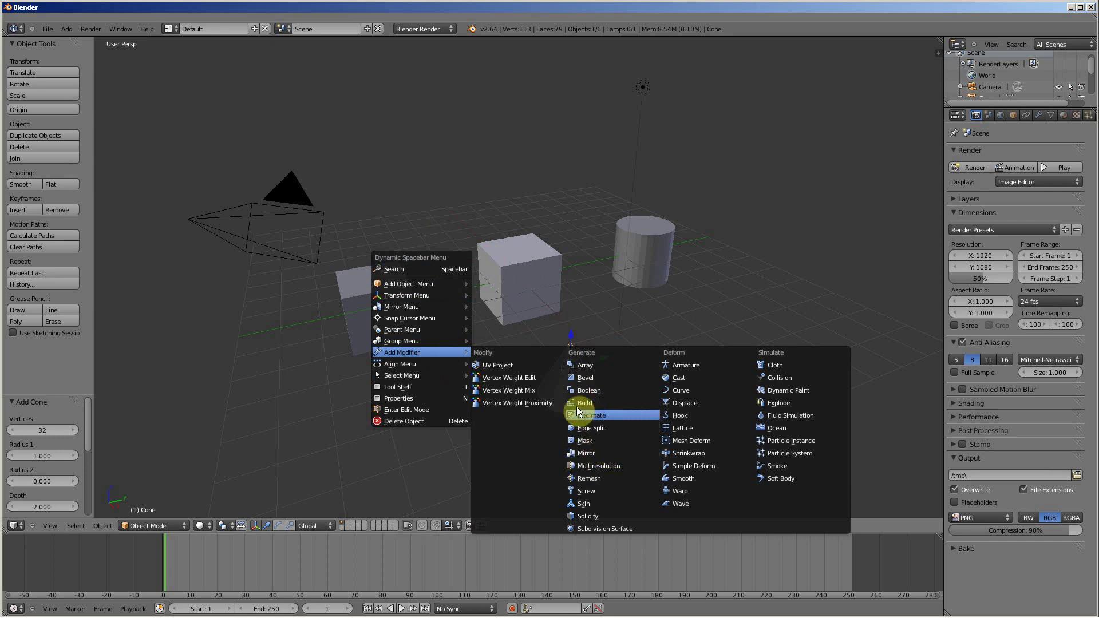
{"action": "left_click", "coordinate": [601, 526]}
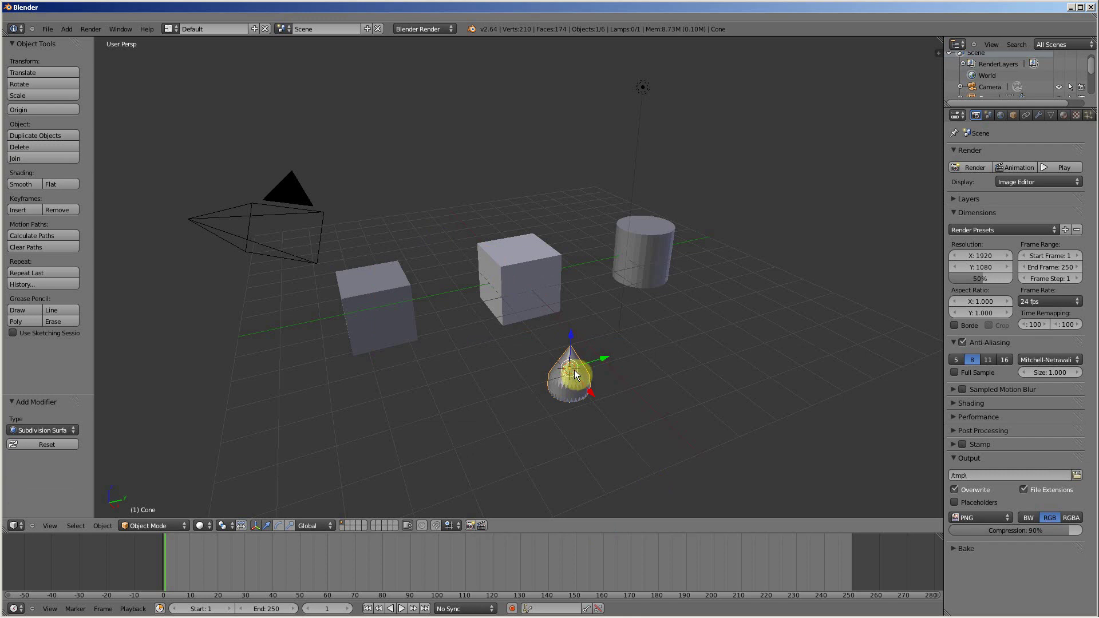
- Examine the cone's modifier settings and compare the regular Add Modifier choices with those in the Dynamic Spacebar Menu
{"action": "left_click", "coordinate": [1039, 115]}
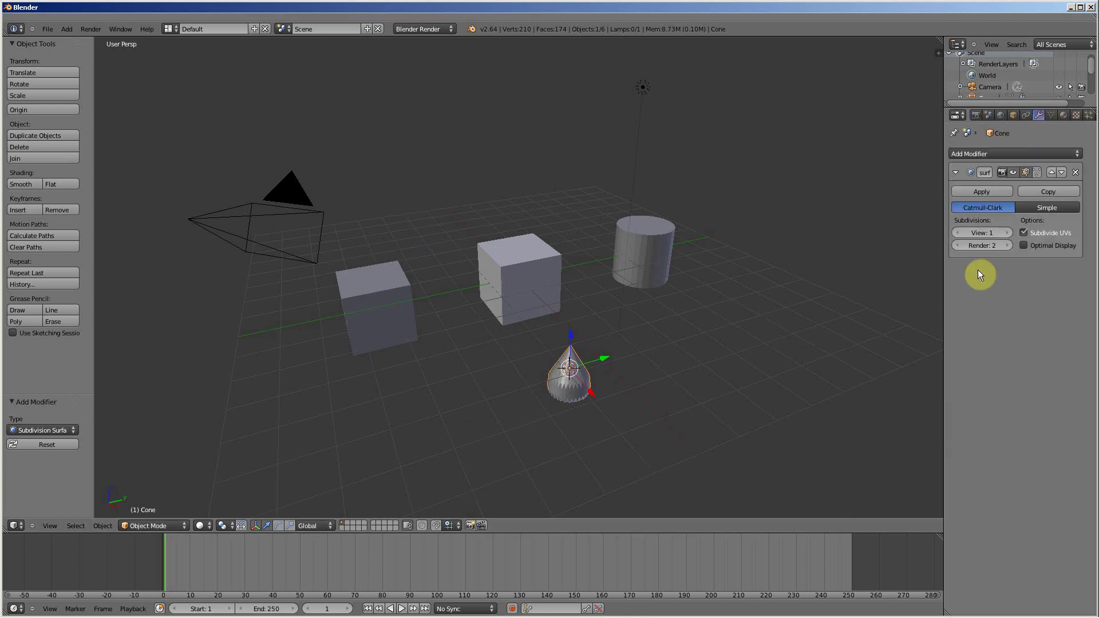
{"action": "left_click", "coordinate": [1066, 153]}
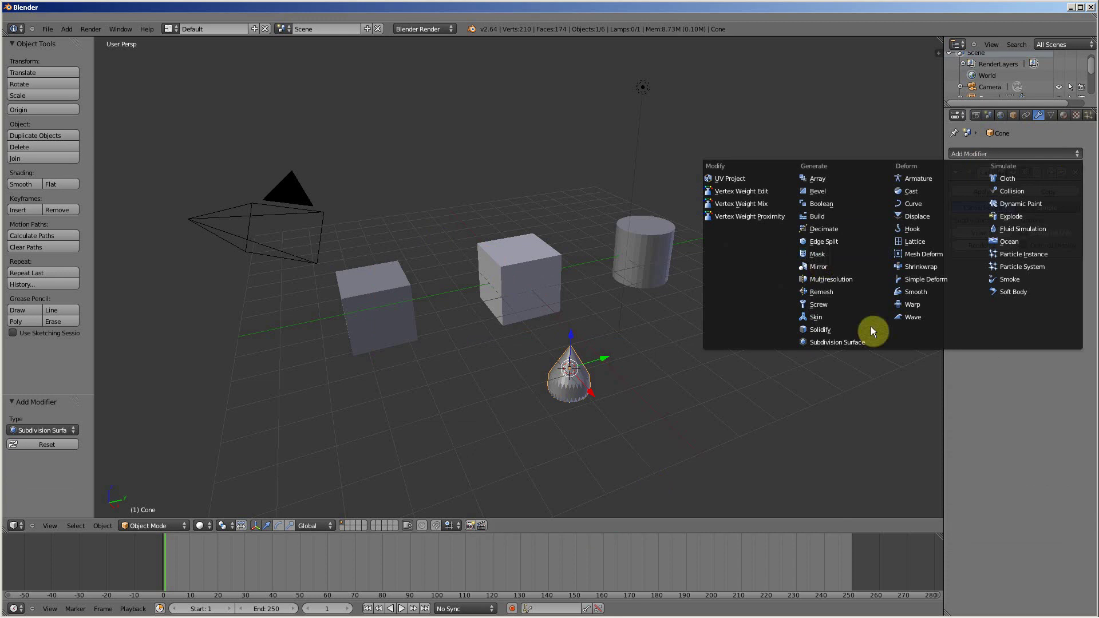
{"action": "left_click", "coordinate": [977, 115]}
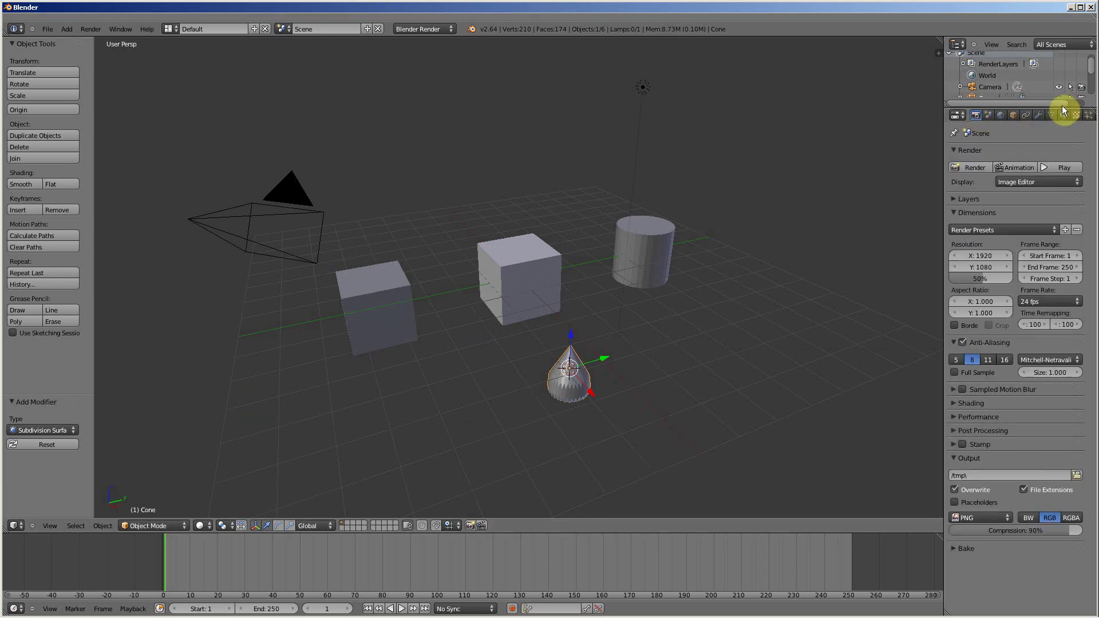
{"action": "left_click", "coordinate": [1038, 113]}
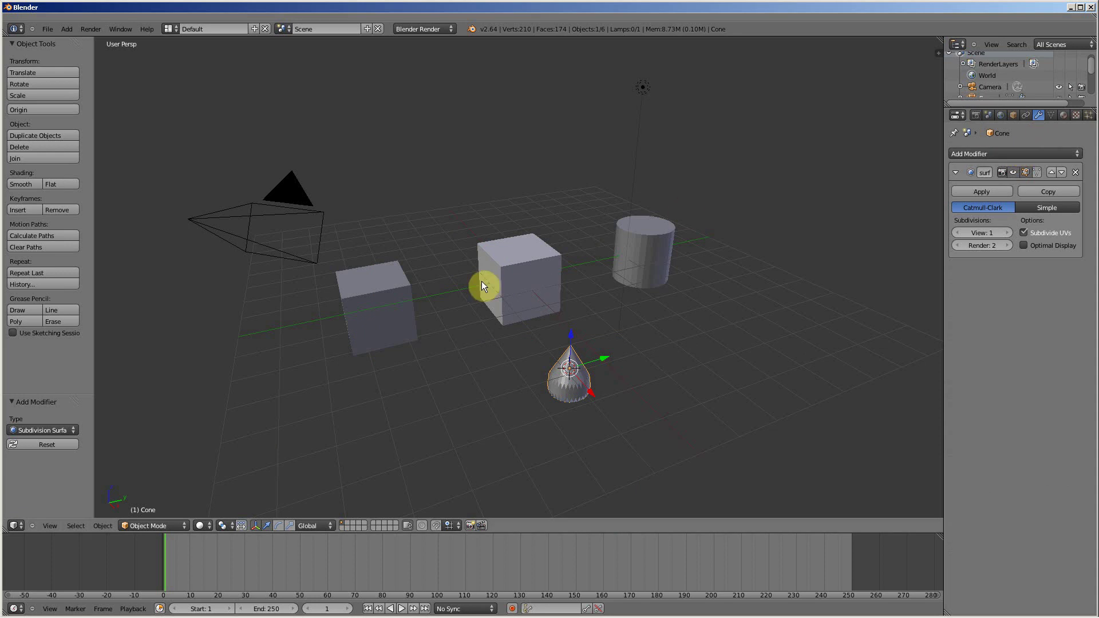
{"action": "key", "text": "space"}
{"action": "mouse_move", "coordinate": [479, 280]}
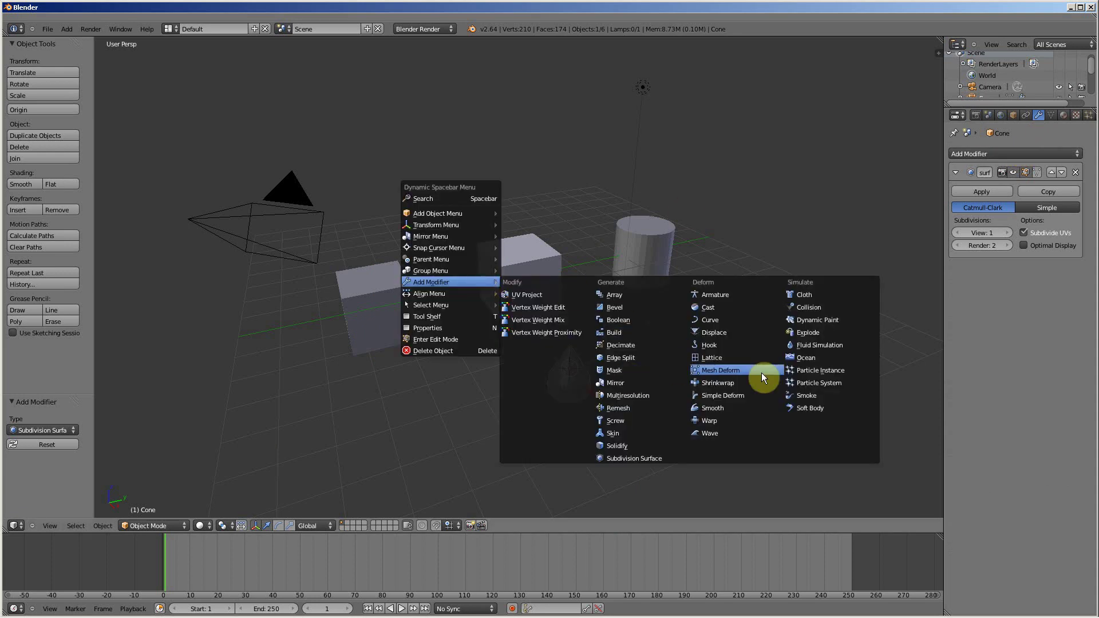
{"action": "mouse_move", "coordinate": [440, 290]}
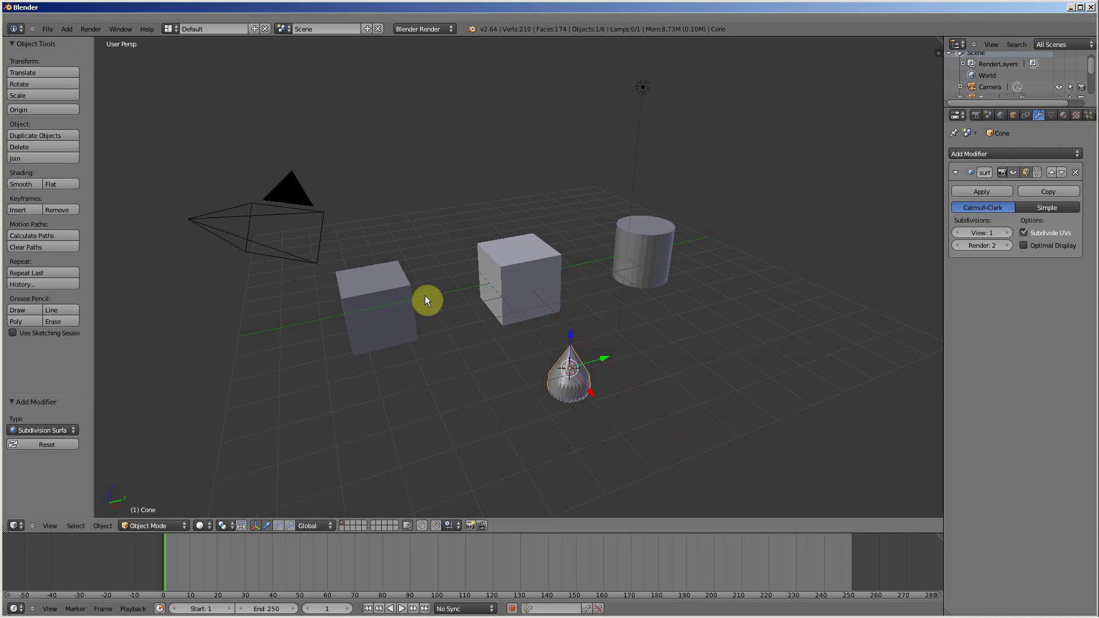
- Toggle the tool shelf off and back on and show the 3D view's Properties region through the Dynamic Spacebar Menu
{"action": "key", "text": "space"}
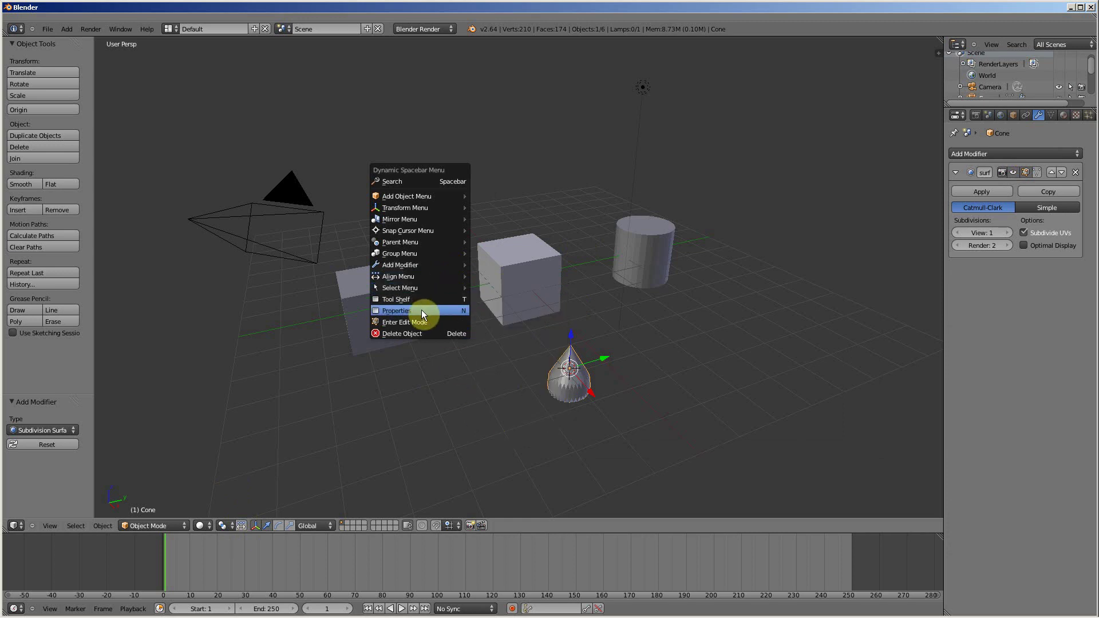
{"action": "left_click", "coordinate": [400, 300]}
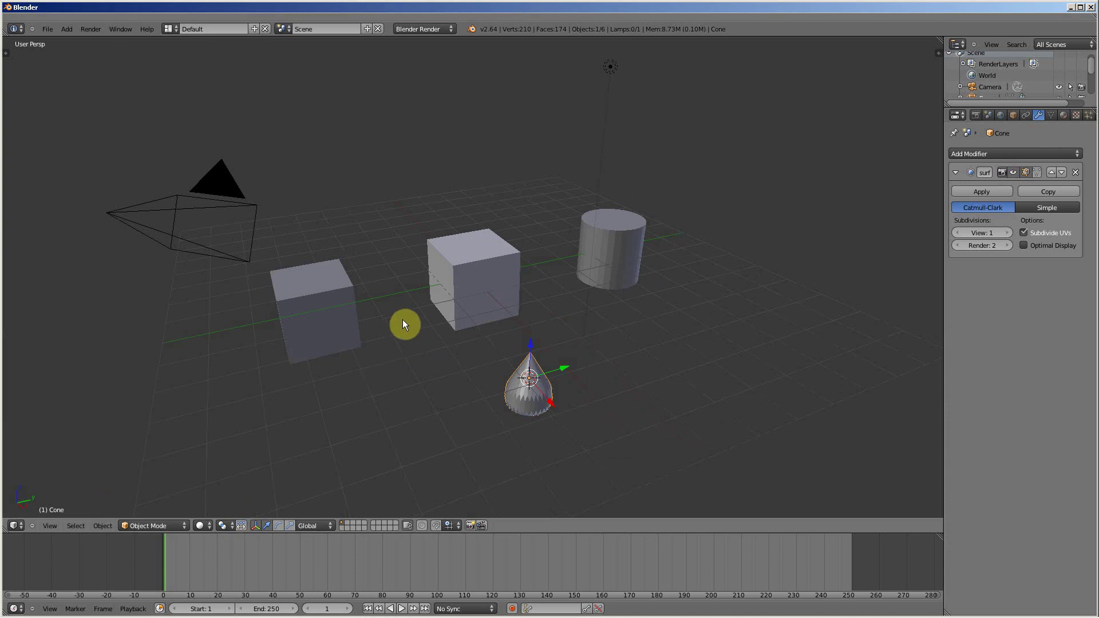
{"action": "key", "text": "space"}
{"action": "left_click", "coordinate": [363, 326]}
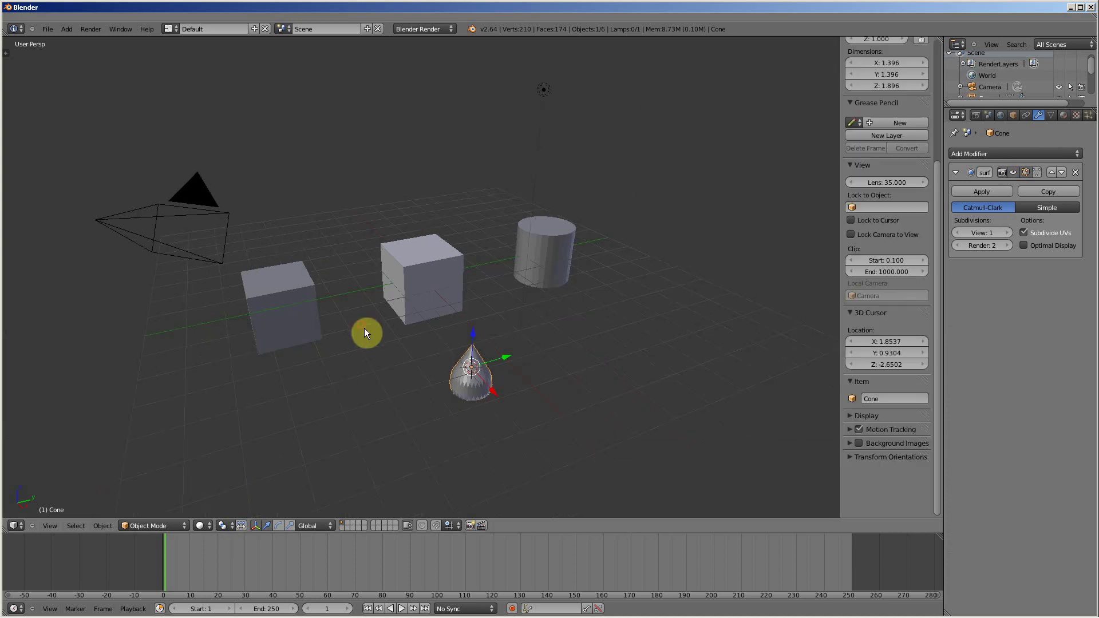
{"action": "key", "text": "space"}
{"action": "left_click", "coordinate": [348, 314]}
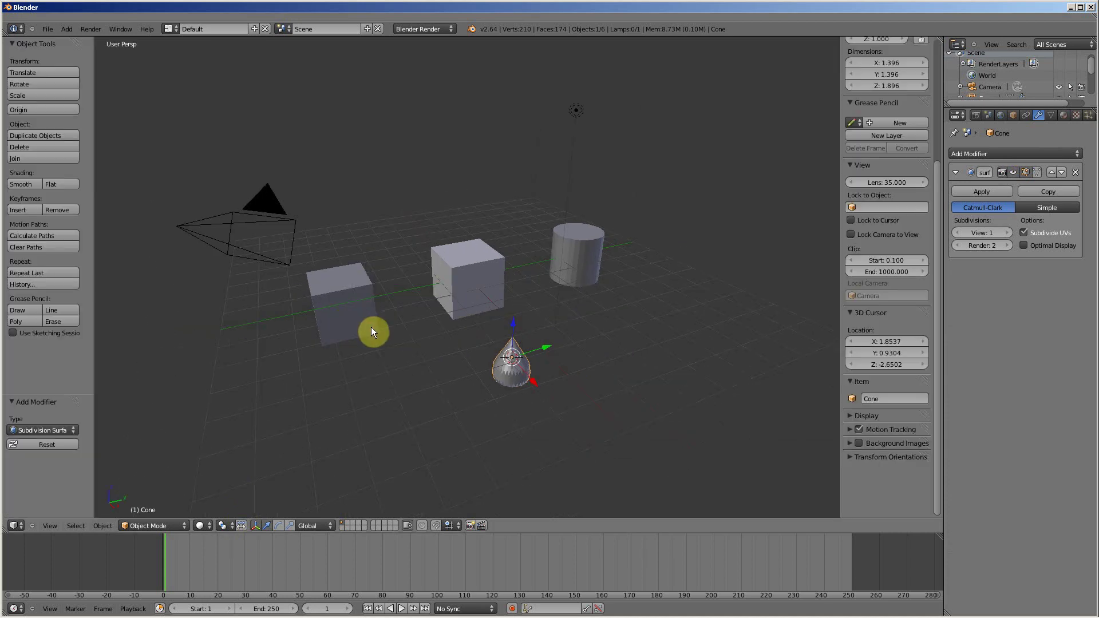
- Examine the Dynamic Spacebar Menu's mesh and delete options with the cone in Edit Mode, and return to Object Mode
{"action": "key", "text": "space"}
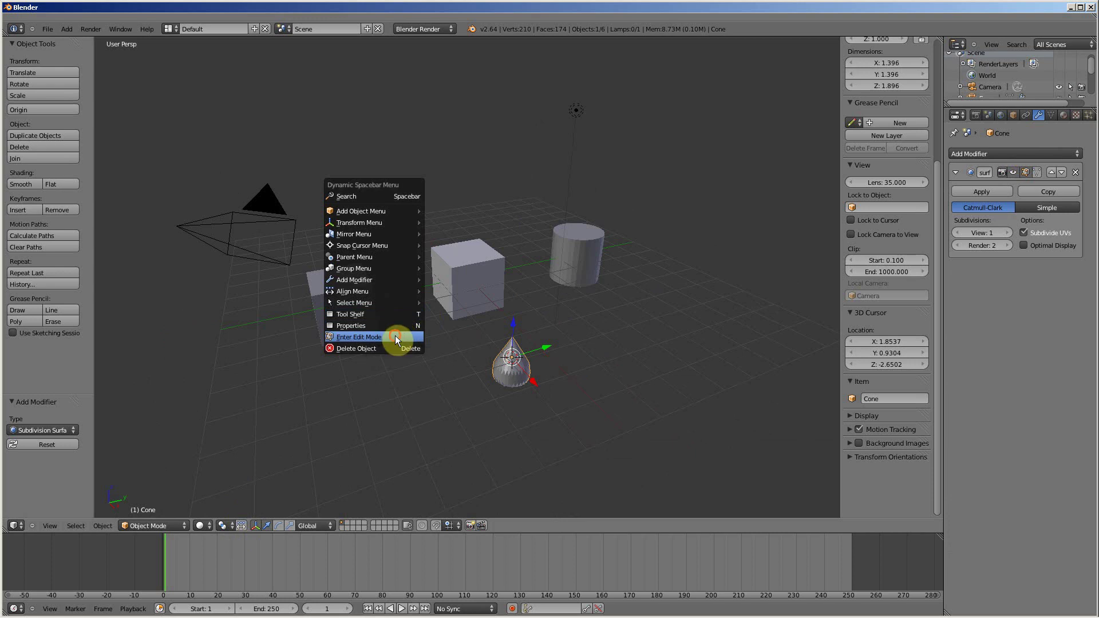
{"action": "left_click", "coordinate": [398, 336]}
{"action": "key", "text": "space"}
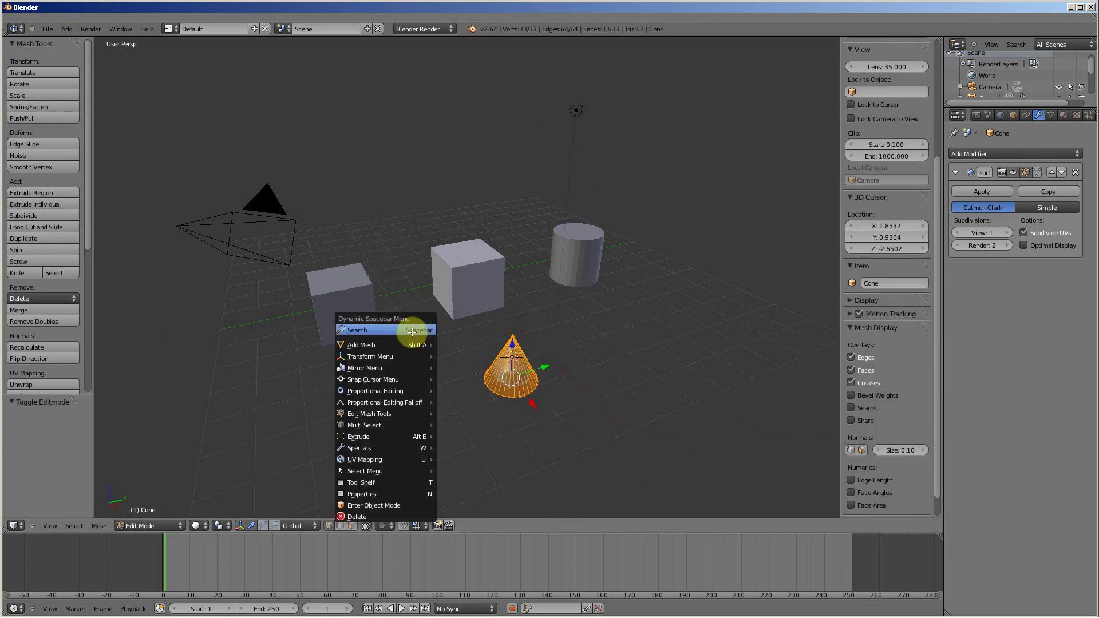
{"action": "mouse_move", "coordinate": [414, 347]}
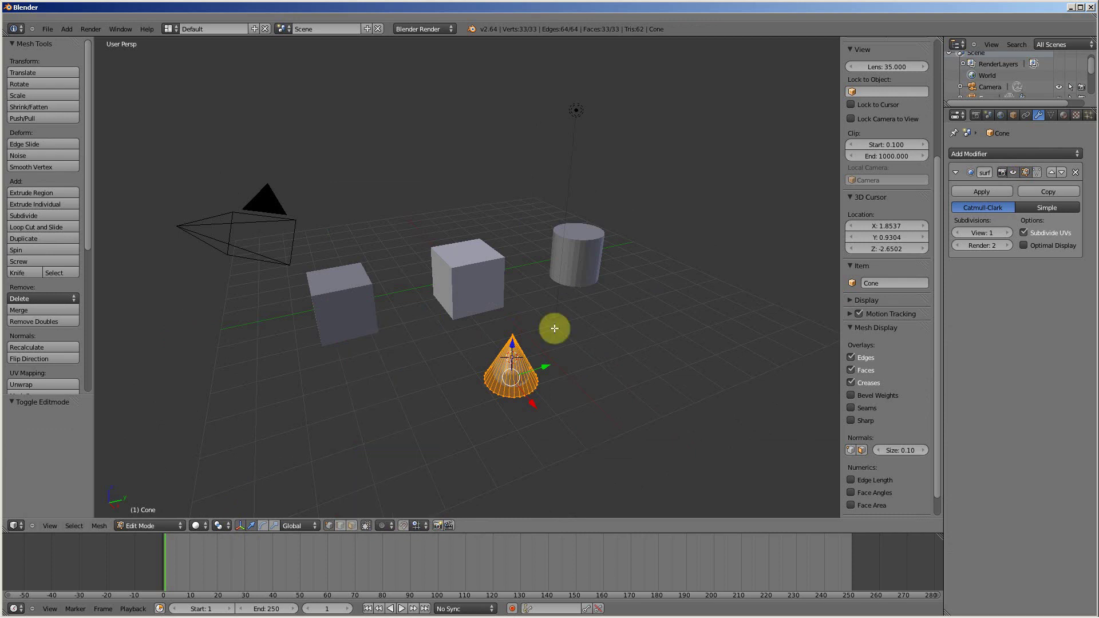
{"action": "key", "text": "space"}
{"action": "left_click", "coordinate": [446, 542]}
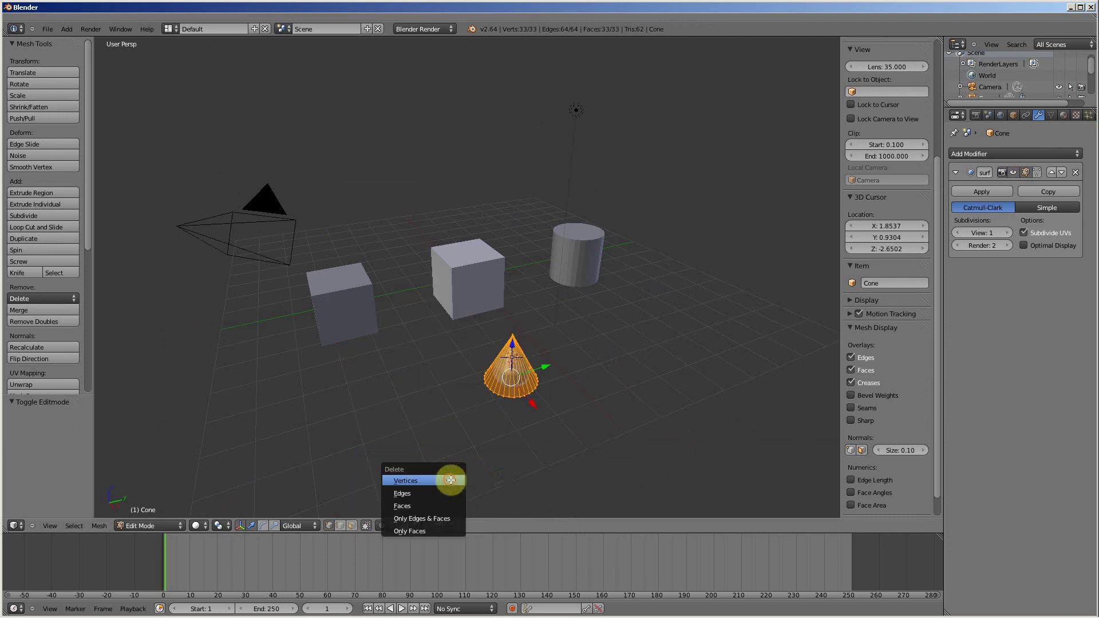
{"action": "key", "text": "Tab"}
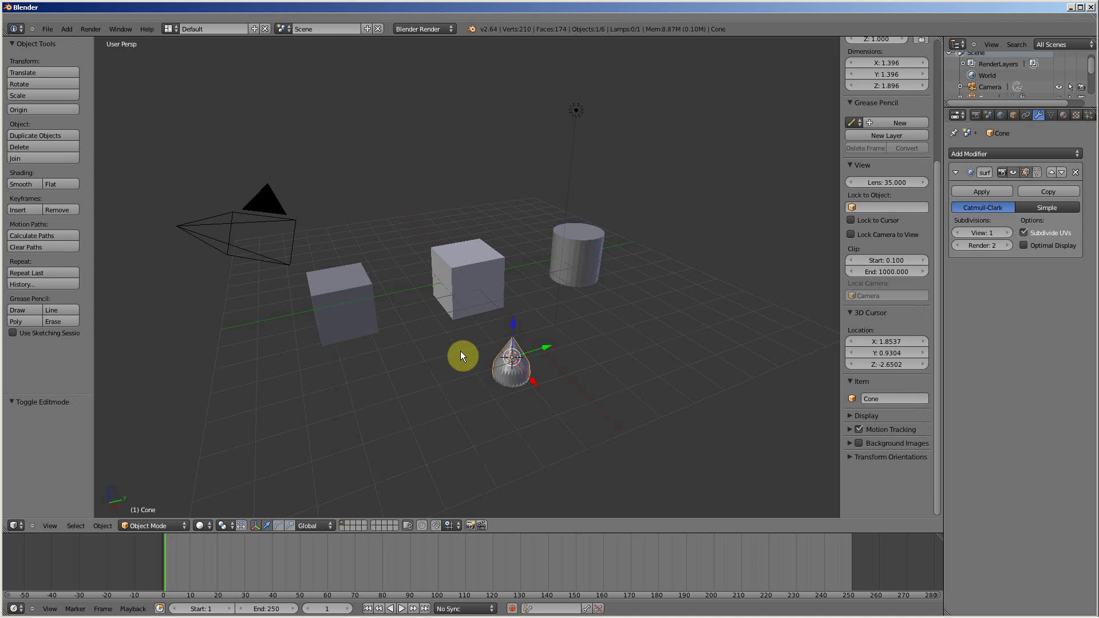
- Delete the cone using the Dynamic Spacebar Menu
{"action": "key", "text": "space"}
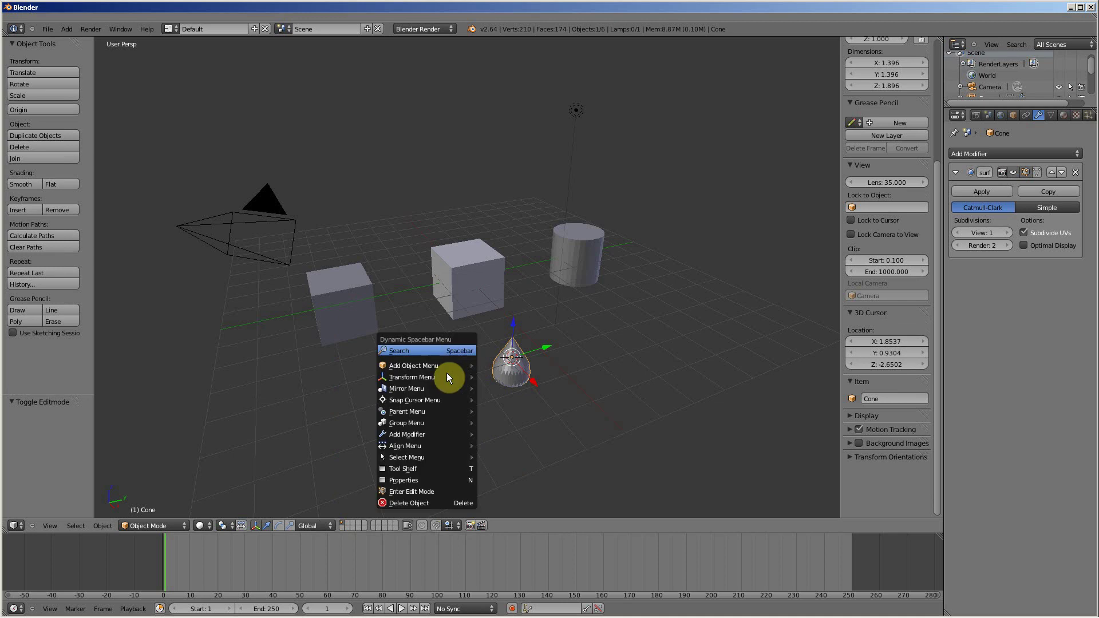
{"action": "left_click", "coordinate": [438, 502]}
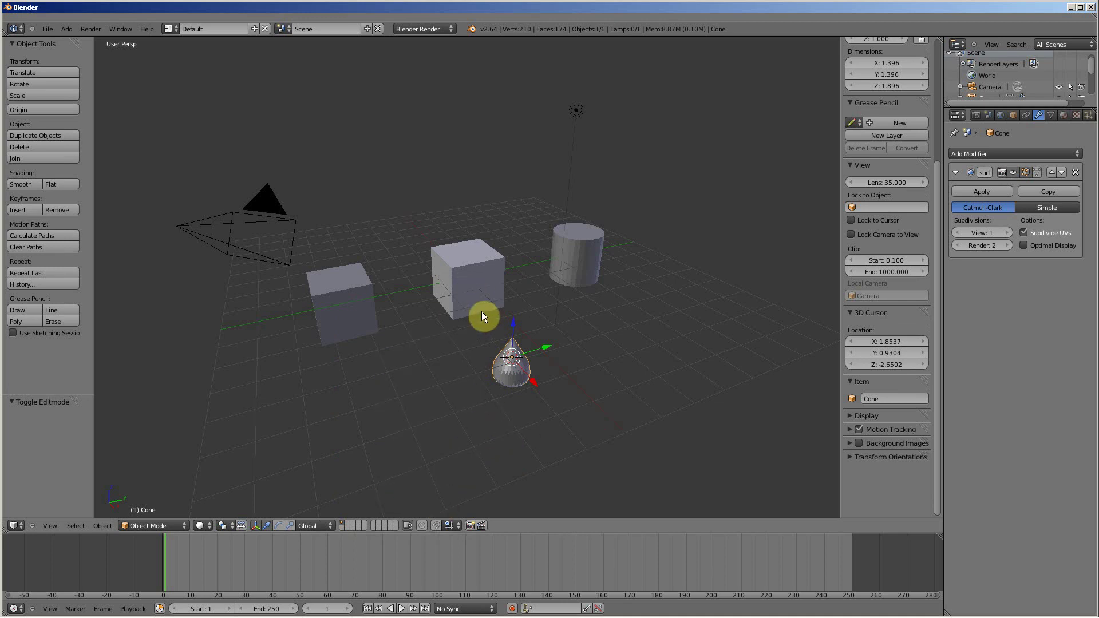
{"action": "key", "text": "space"}
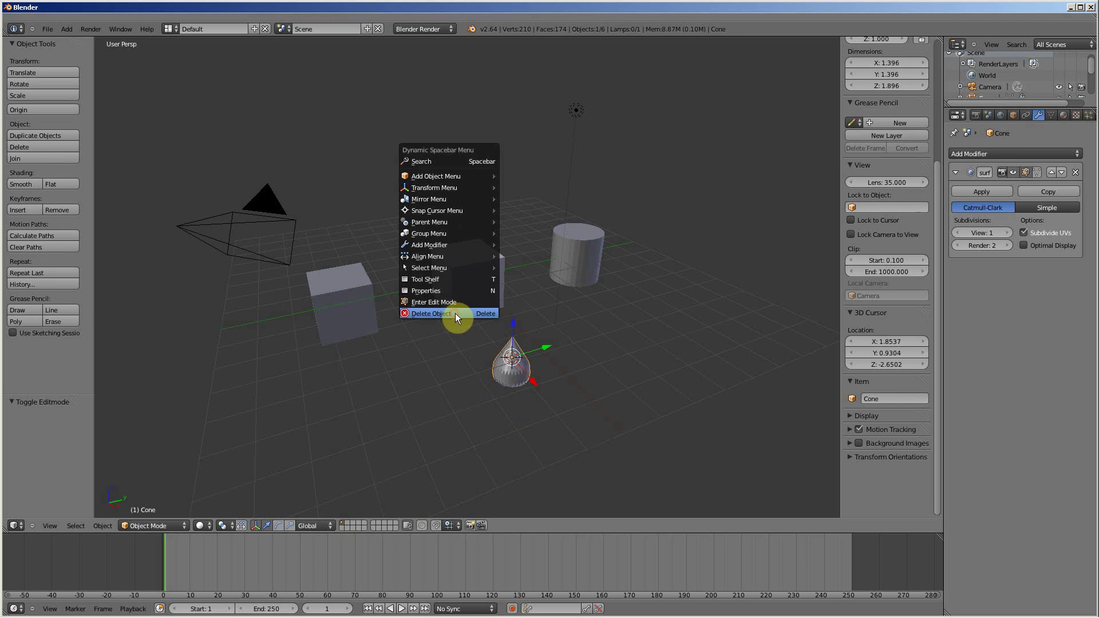
{"action": "left_click", "coordinate": [454, 313]}
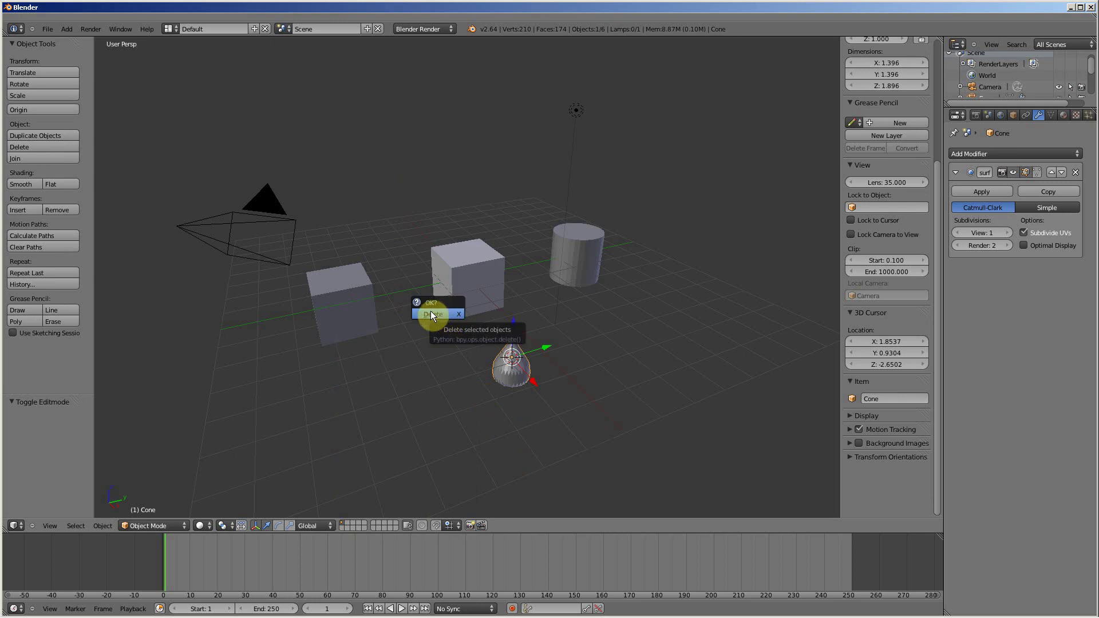
{"action": "left_click", "coordinate": [436, 315]}
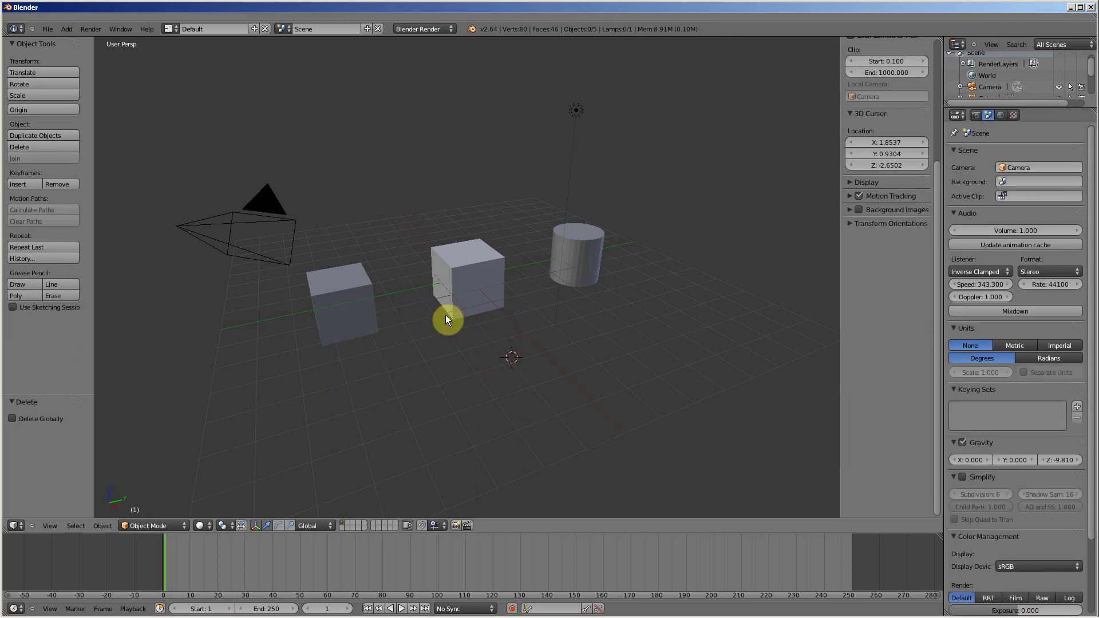